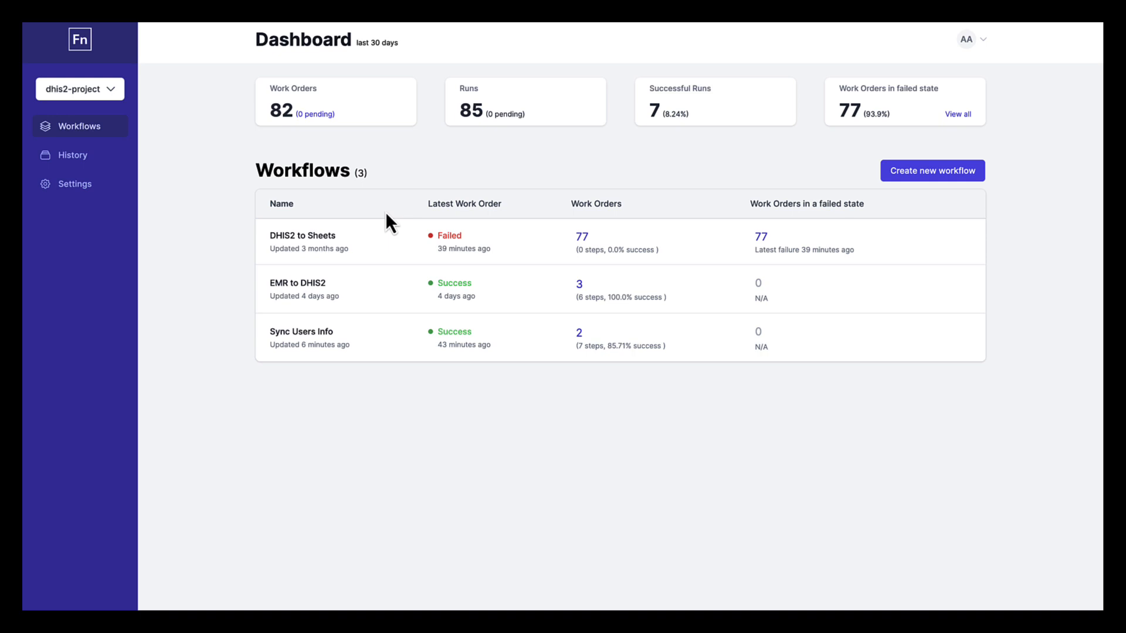
Switch to the OpenFn Key Concepts documentation and review the Work Order and Run sections
{"action": "key", "text": "ctrl+Tab"}
{"action": "scroll", "coordinate": [385, 209], "scroll_direction": "up", "scroll_amount": 6}
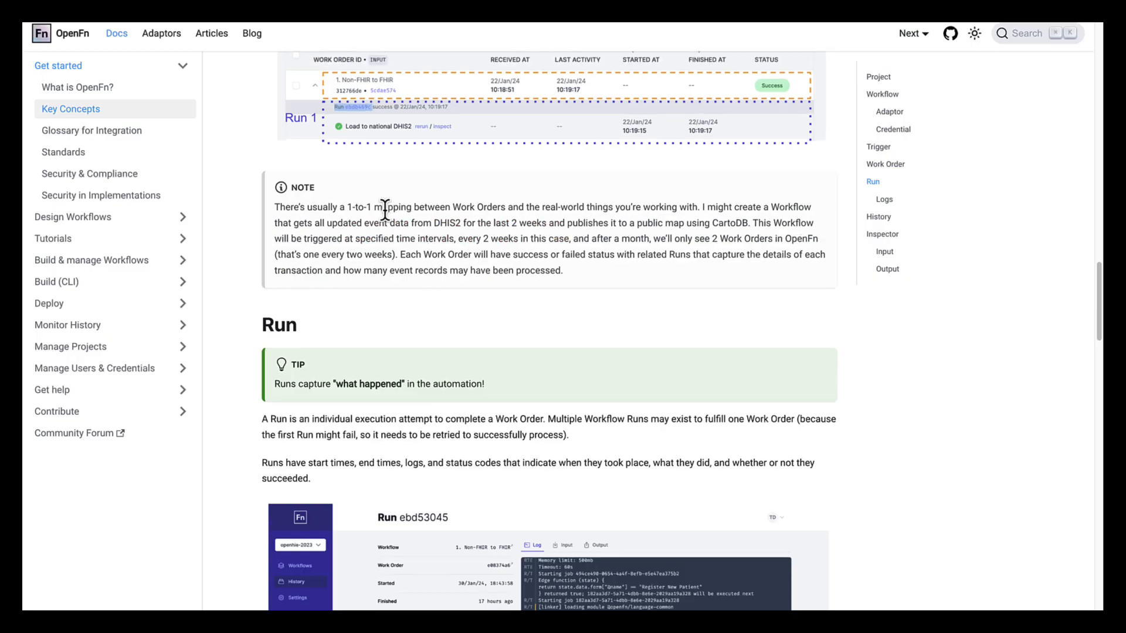
{"action": "scroll", "coordinate": [386, 217], "scroll_direction": "up", "scroll_amount": 15}
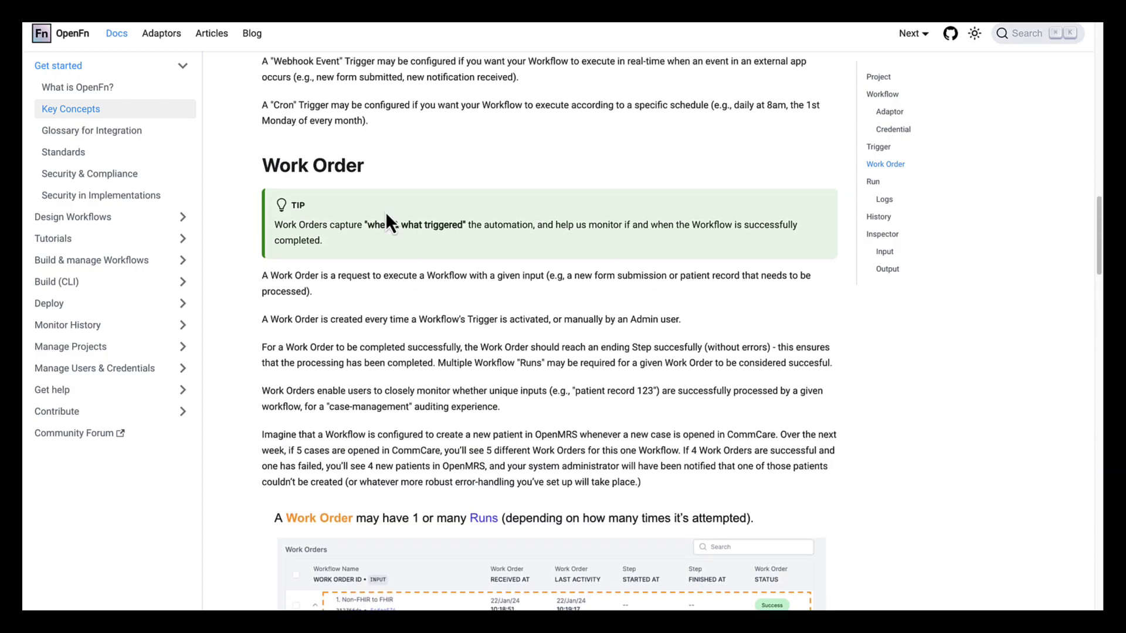
{"action": "scroll", "coordinate": [385, 212], "scroll_direction": "down", "scroll_amount": 13}
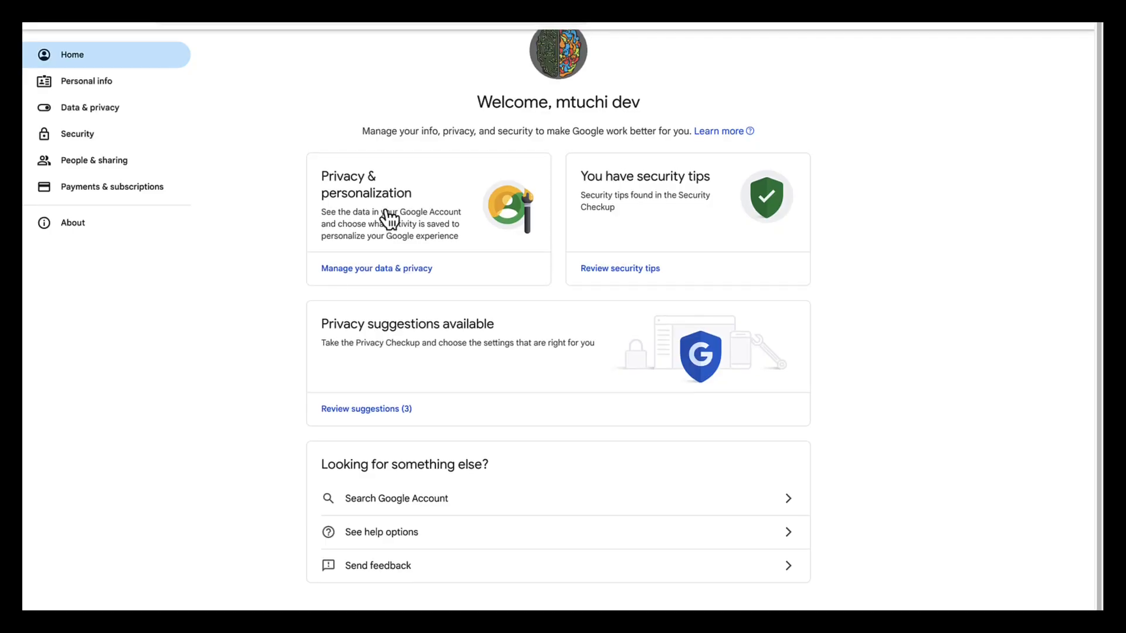
{"action": "scroll", "coordinate": [389, 219], "scroll_direction": "up", "scroll_amount": 1}
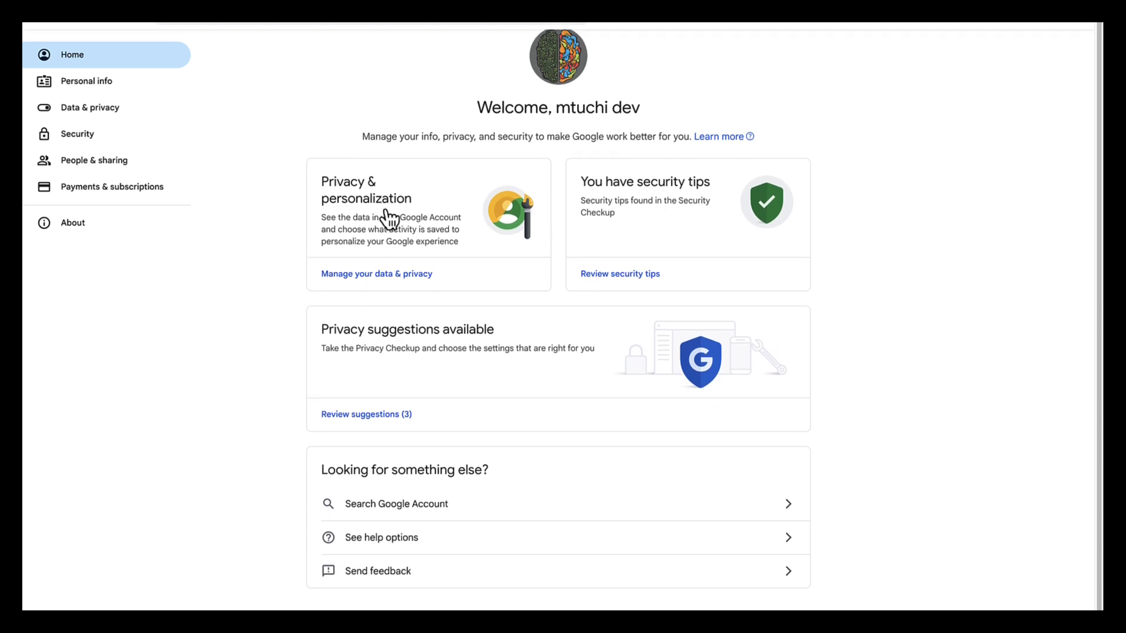
{"action": "scroll", "coordinate": [389, 220], "scroll_direction": "up", "scroll_amount": 1}
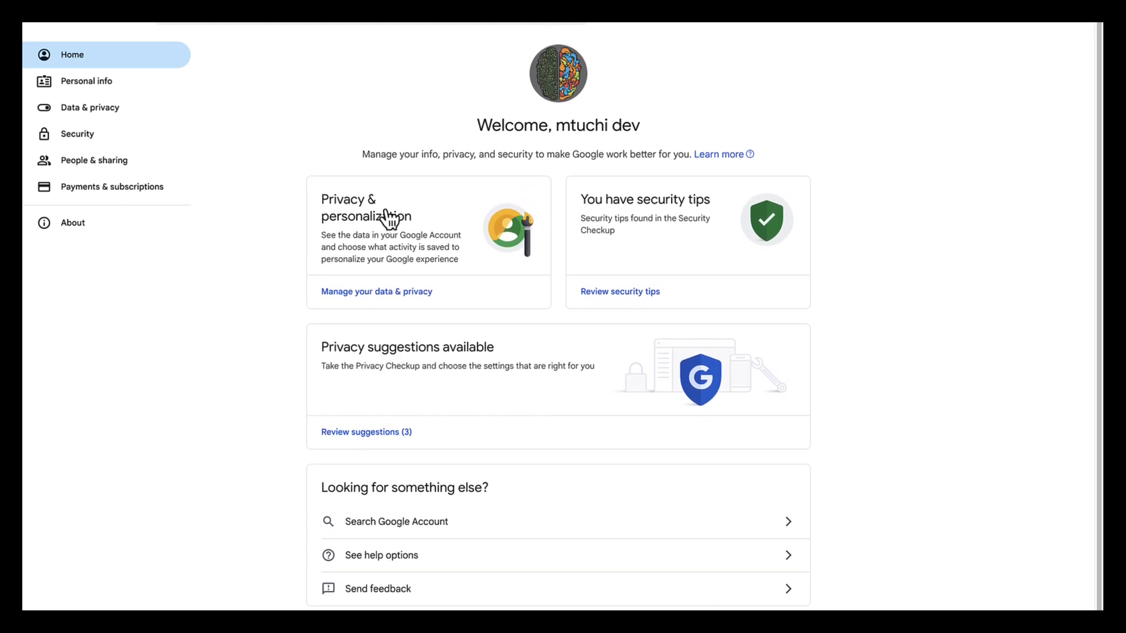
Return to the OpenFn dashboard and open the Sync Users Info workflow
{"action": "key", "text": "alt+Tab"}
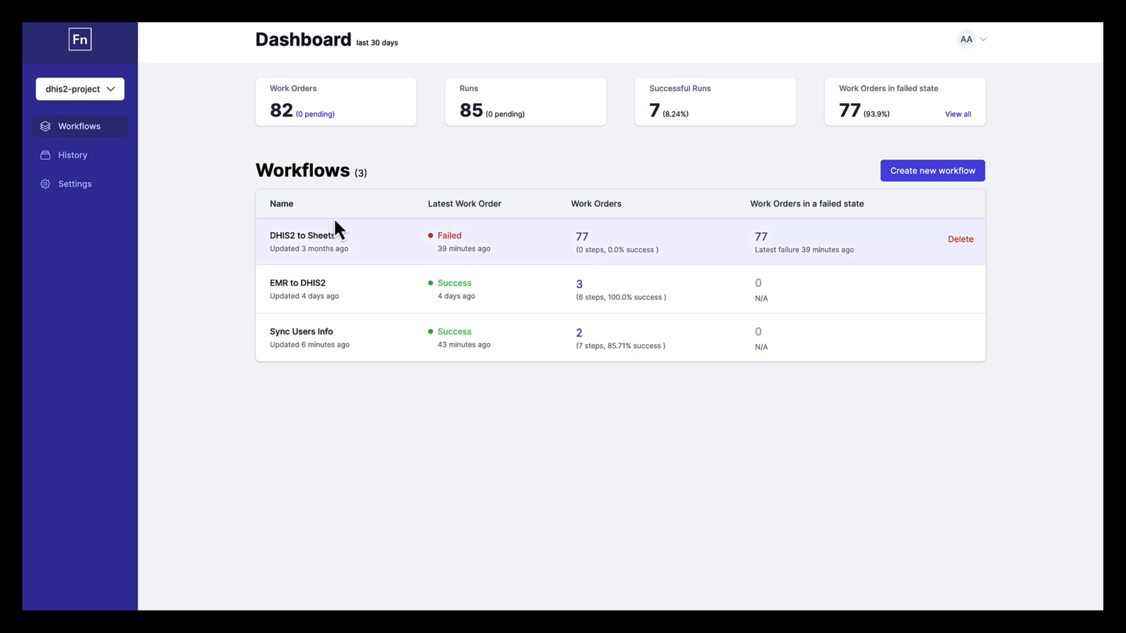
{"action": "left_click", "coordinate": [948, 185]}
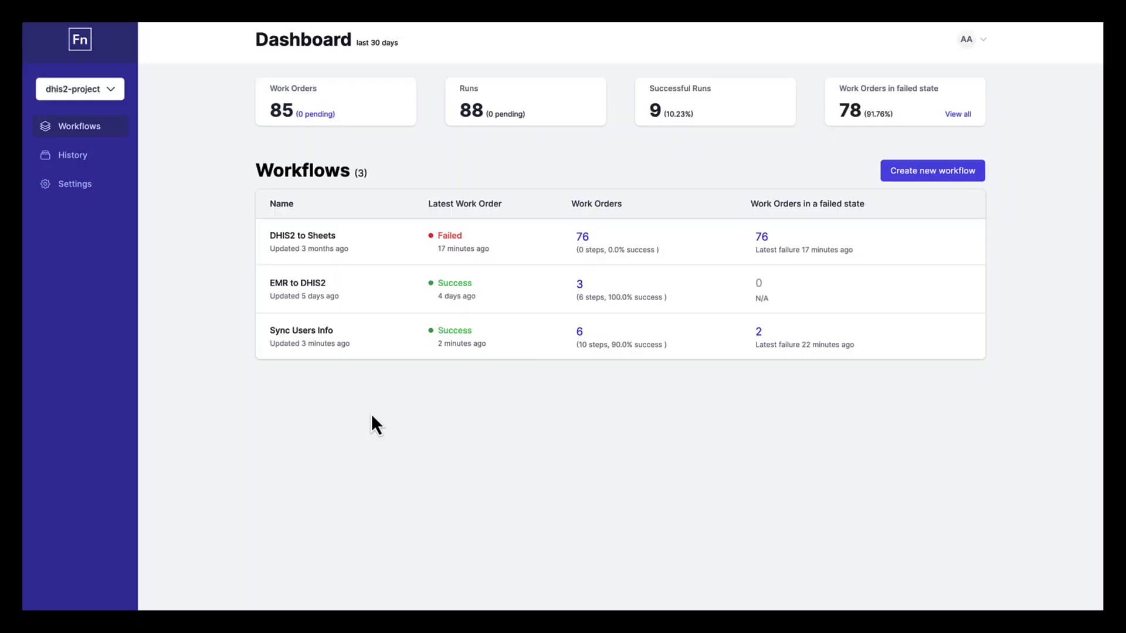
{"action": "left_click", "coordinate": [327, 339]}
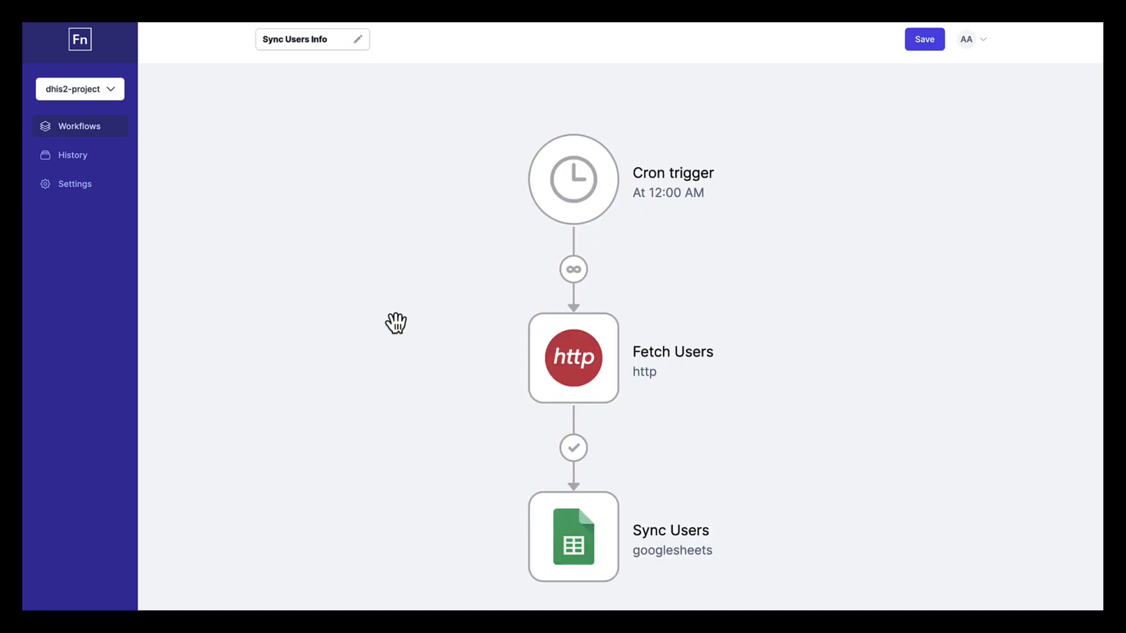
{"action": "scroll", "coordinate": [396, 323], "scroll_direction": "down", "scroll_amount": 3}
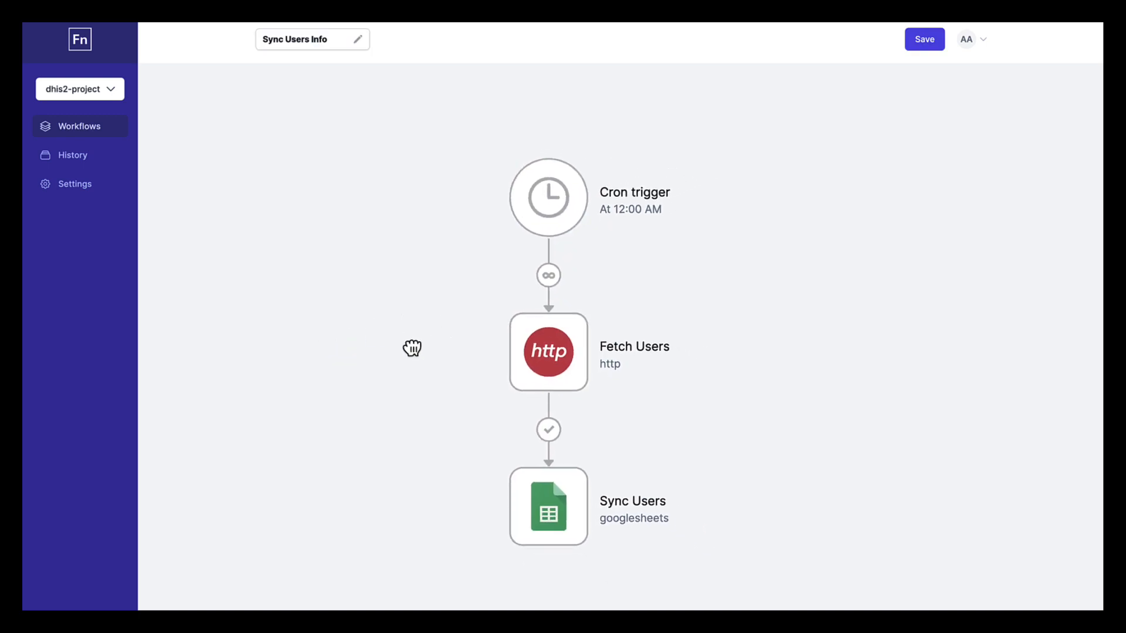
{"action": "left_click_drag", "start_coordinate": [412, 348], "coordinate": [388, 307]}
{"action": "mouse_move", "coordinate": [523, 311]}
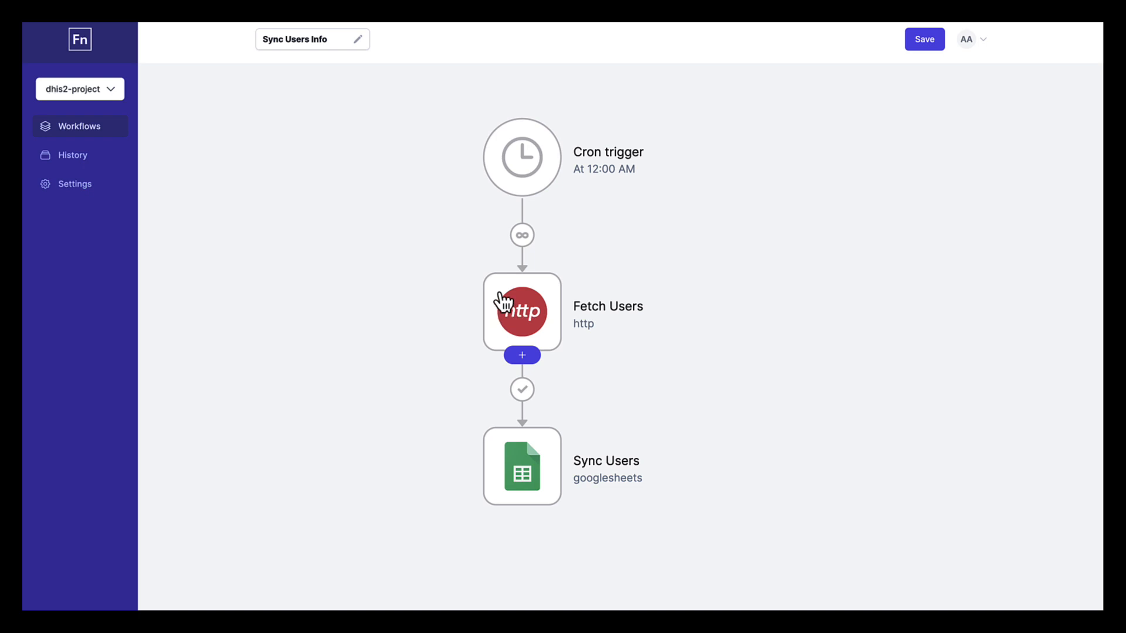
Open the cron trigger's settings, try the Webhook Event type, and restore Cron Schedule (UTC)
{"action": "left_click", "coordinate": [509, 181]}
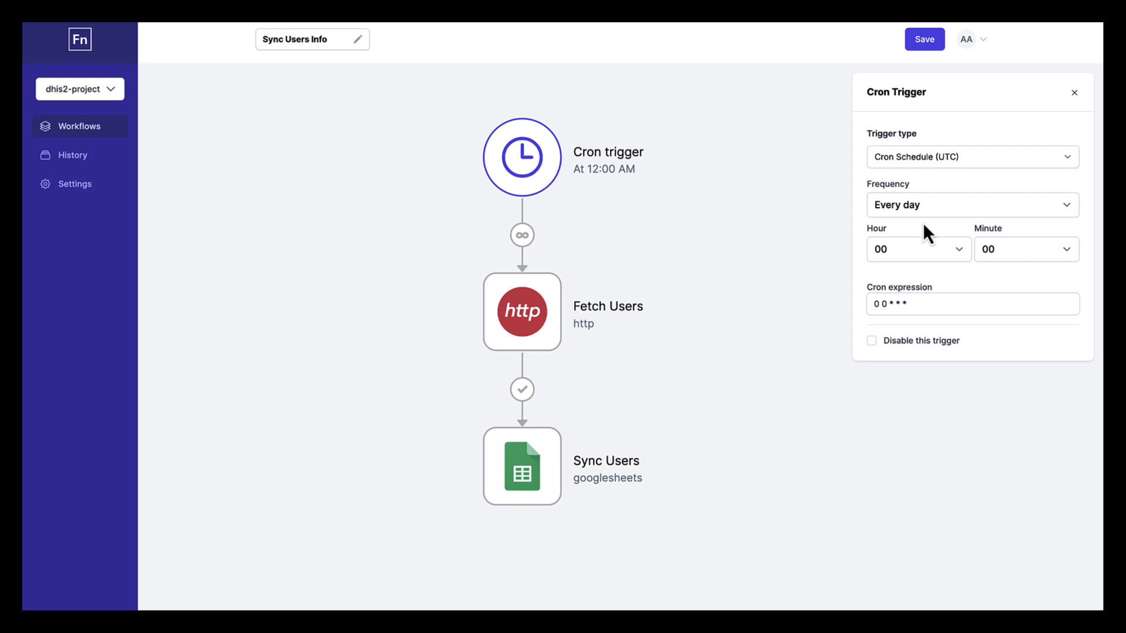
{"action": "left_click", "coordinate": [935, 159]}
{"action": "left_click", "coordinate": [913, 176]}
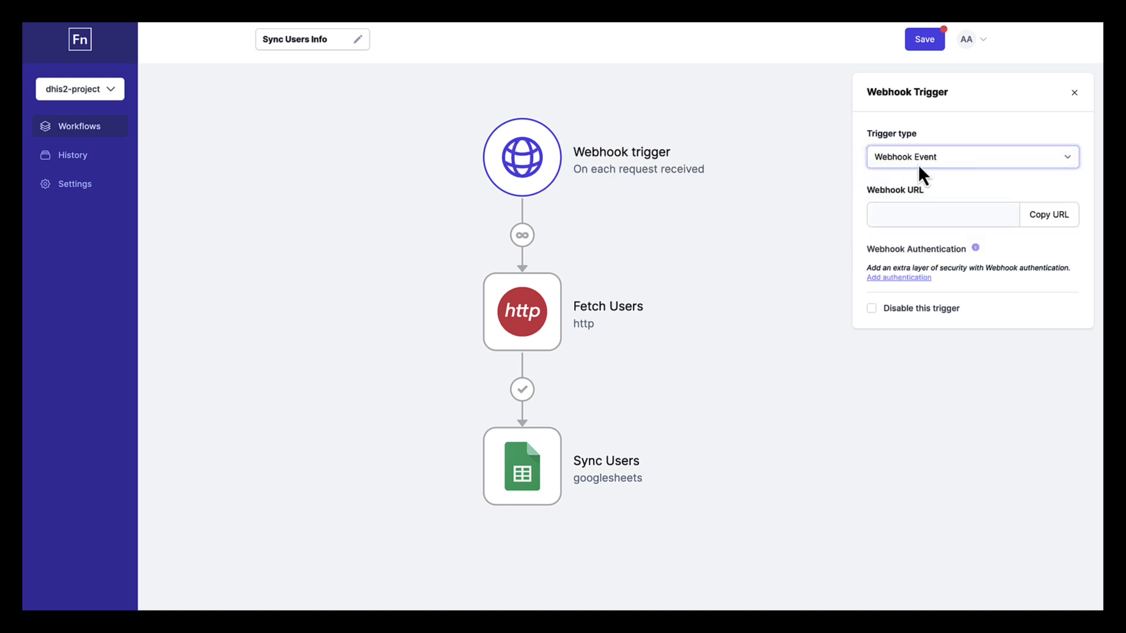
{"action": "left_click", "coordinate": [918, 167]}
{"action": "left_click", "coordinate": [918, 150]}
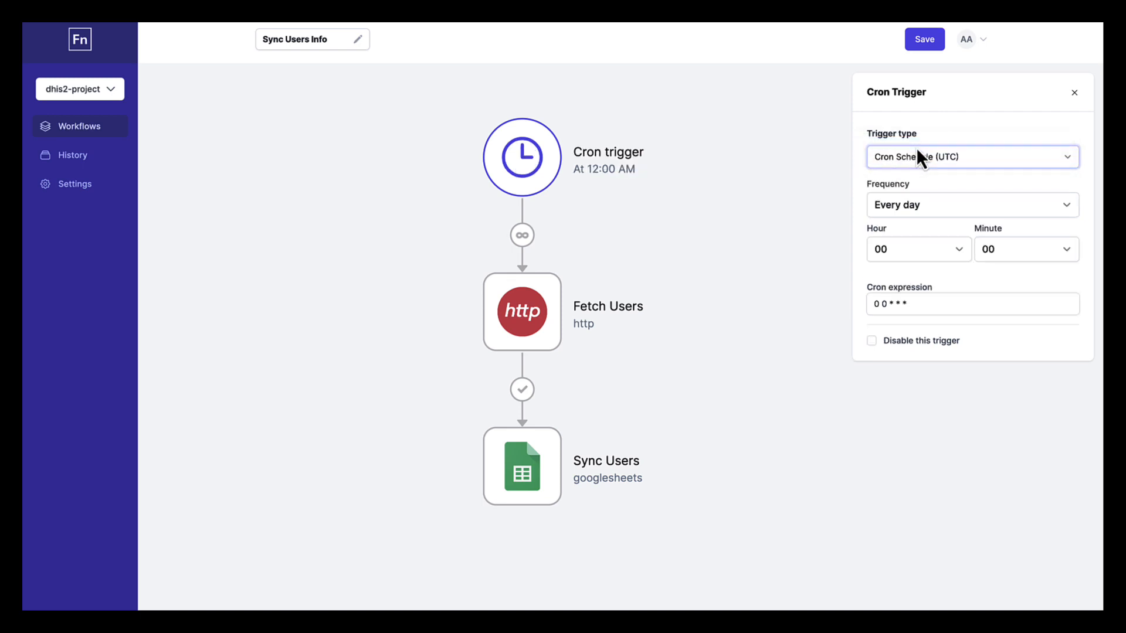
Review the cron trigger's frequency, hour and minute choices and its cron expression
{"action": "left_click", "coordinate": [923, 202]}
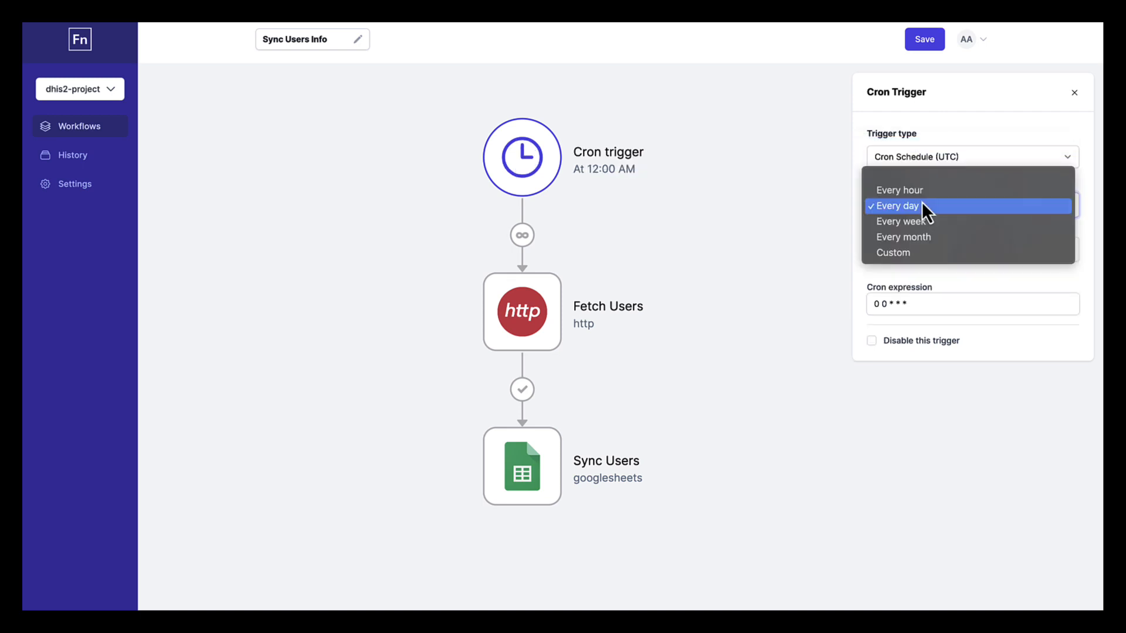
{"action": "left_click", "coordinate": [957, 181]}
{"action": "left_click", "coordinate": [917, 248]}
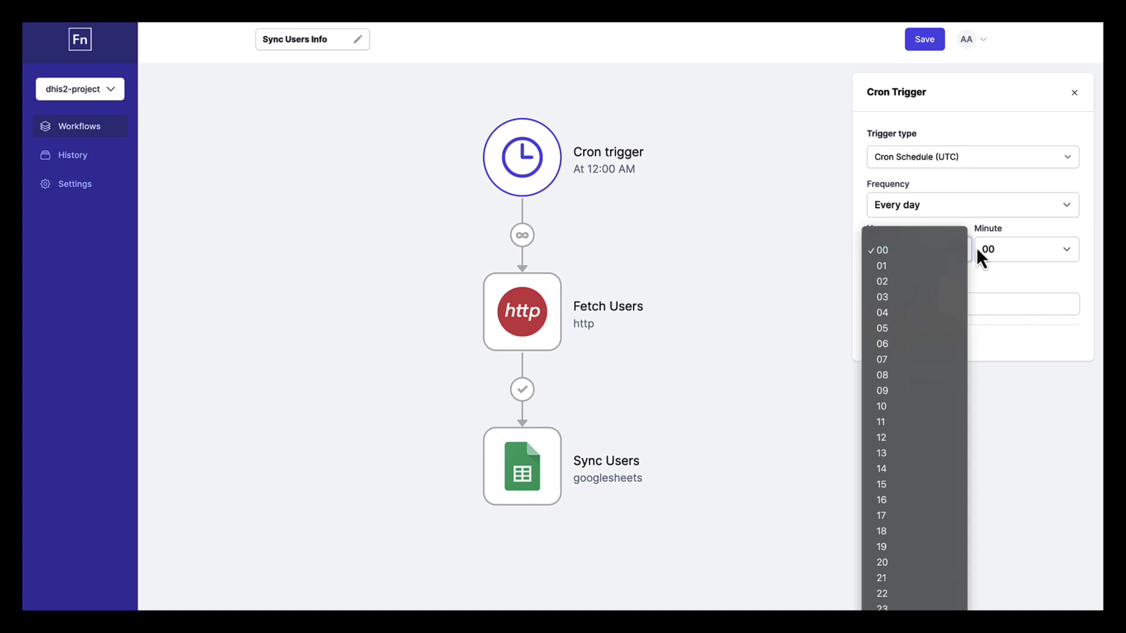
{"action": "left_click", "coordinate": [1005, 248]}
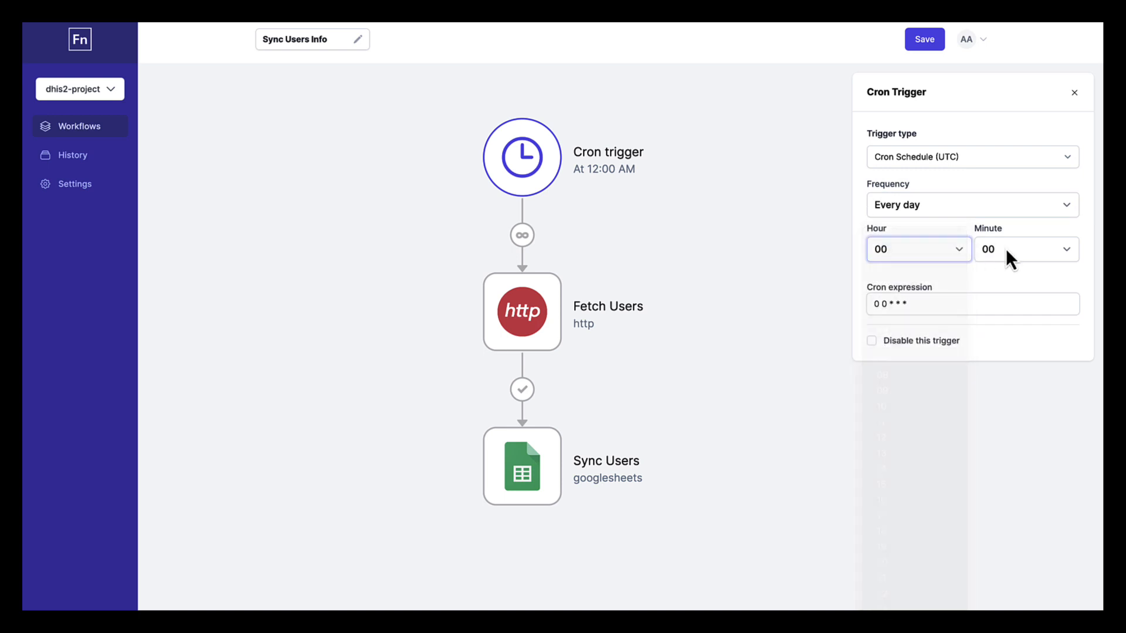
{"action": "left_click", "coordinate": [937, 296]}
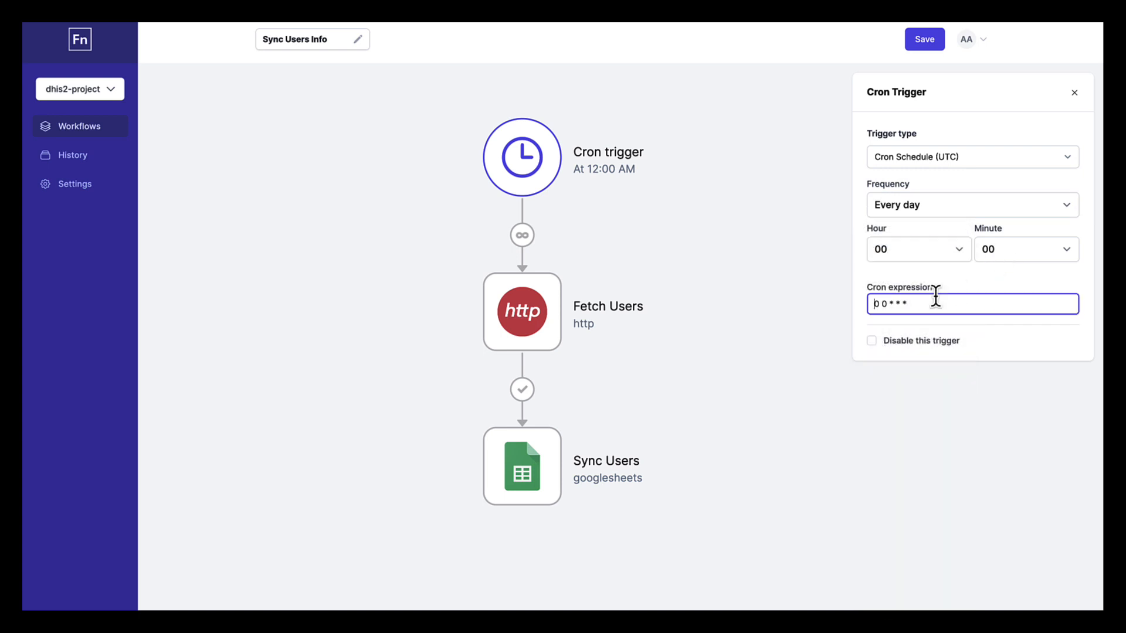
Examine the adaptor and credential settings of the Fetch Users and Sync Users steps
{"action": "left_click", "coordinate": [526, 321]}
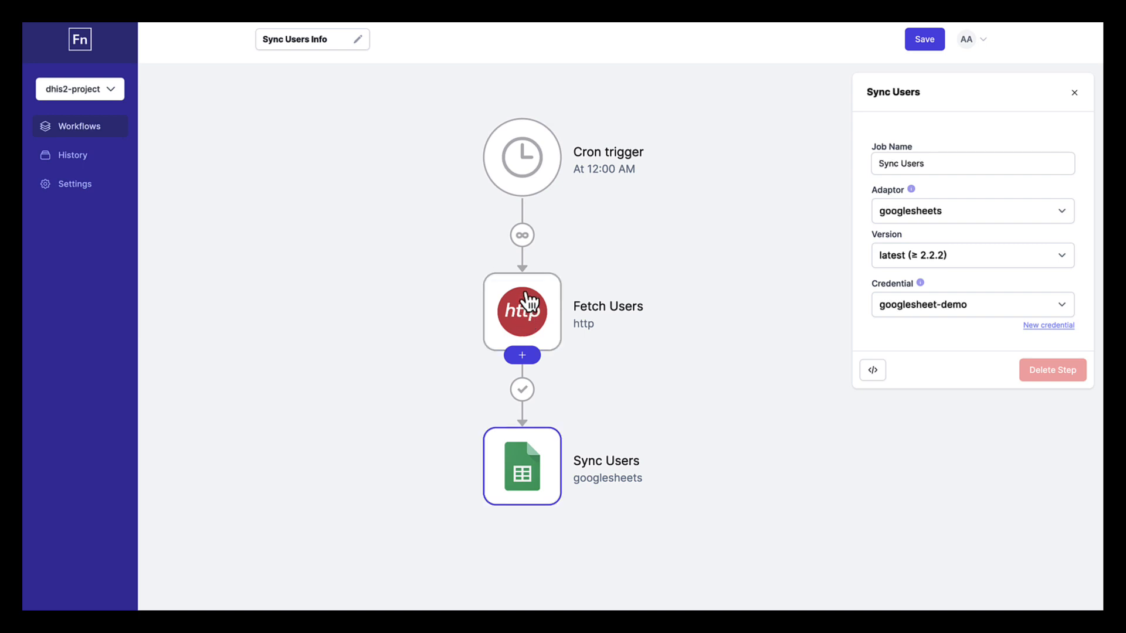
{"action": "mouse_move", "coordinate": [545, 473]}
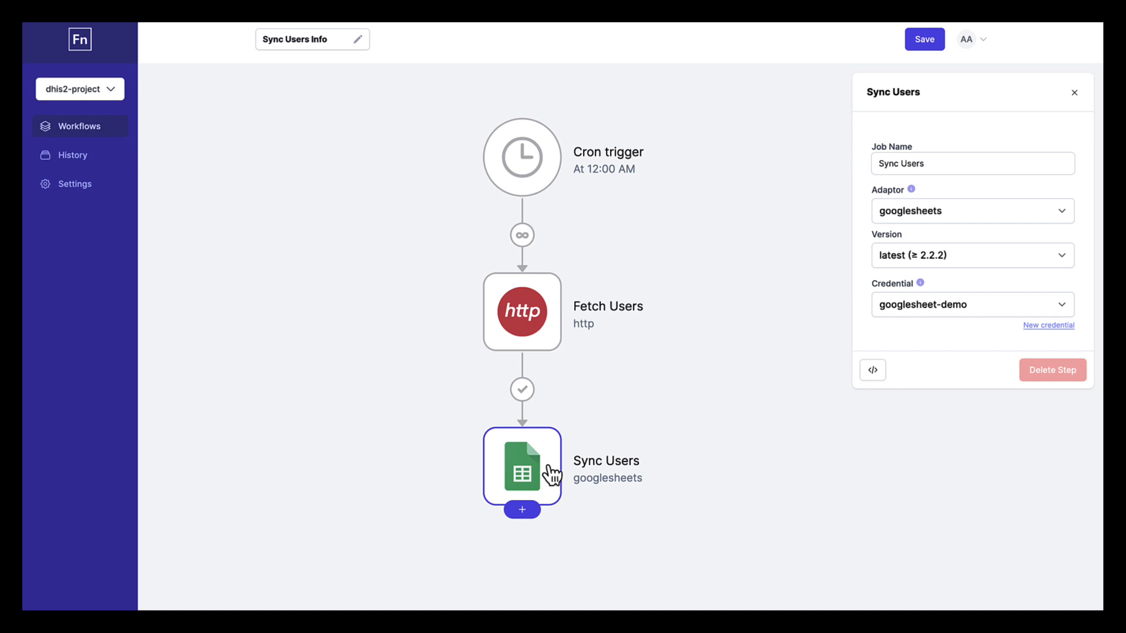
{"action": "mouse_move", "coordinate": [526, 334]}
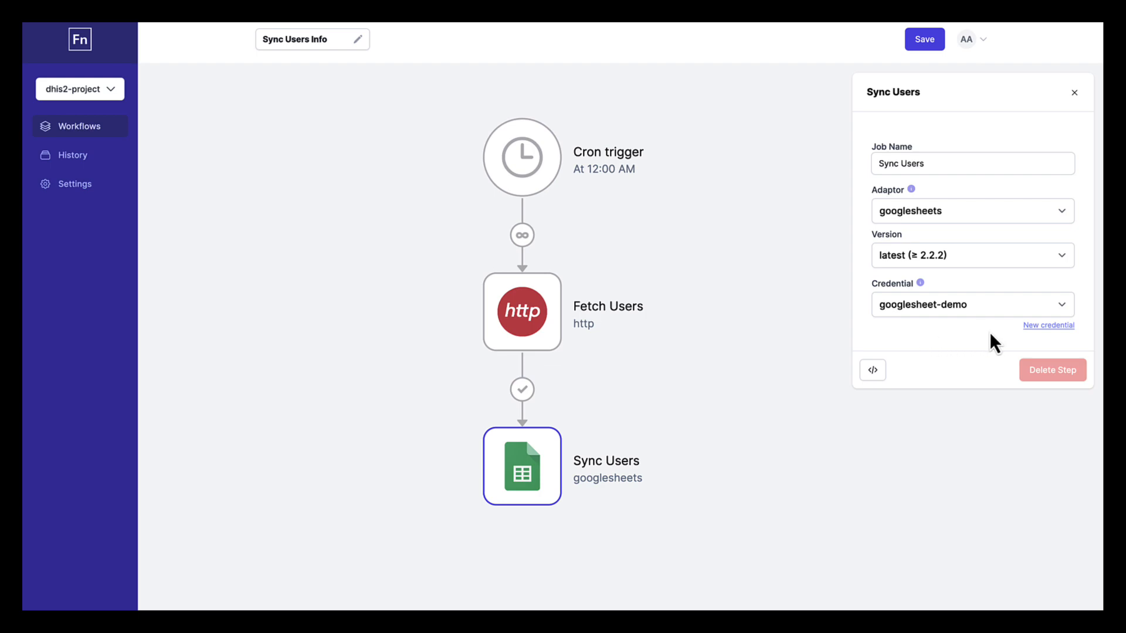
Start configuring a new GoogleSheets credential for the Sync Users step
{"action": "left_click", "coordinate": [1044, 326]}
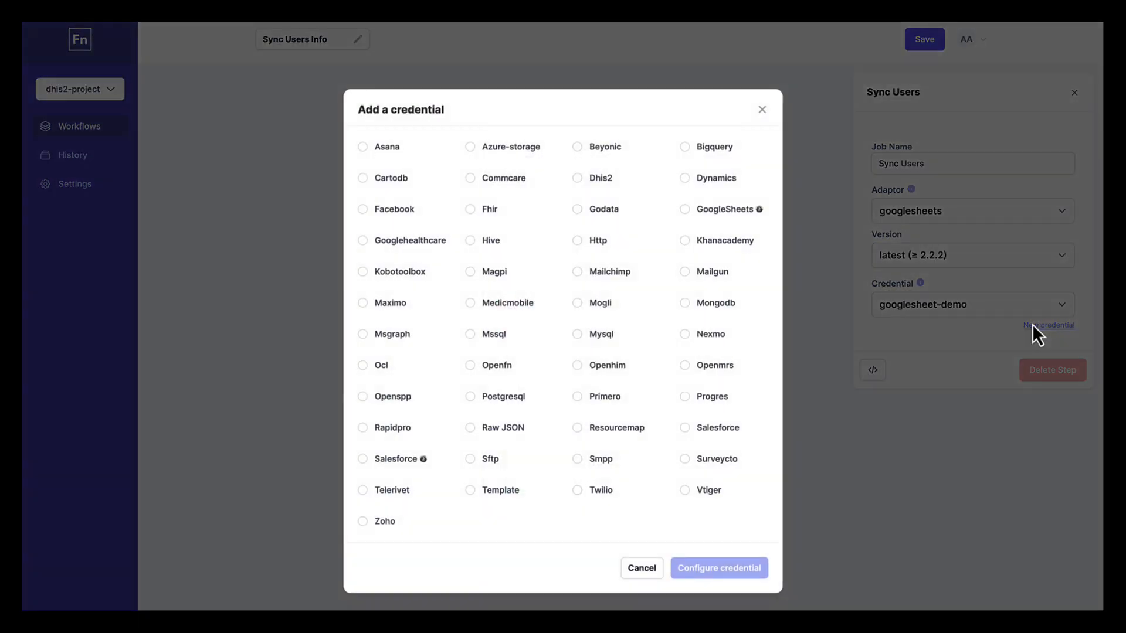
{"action": "left_click", "coordinate": [710, 211]}
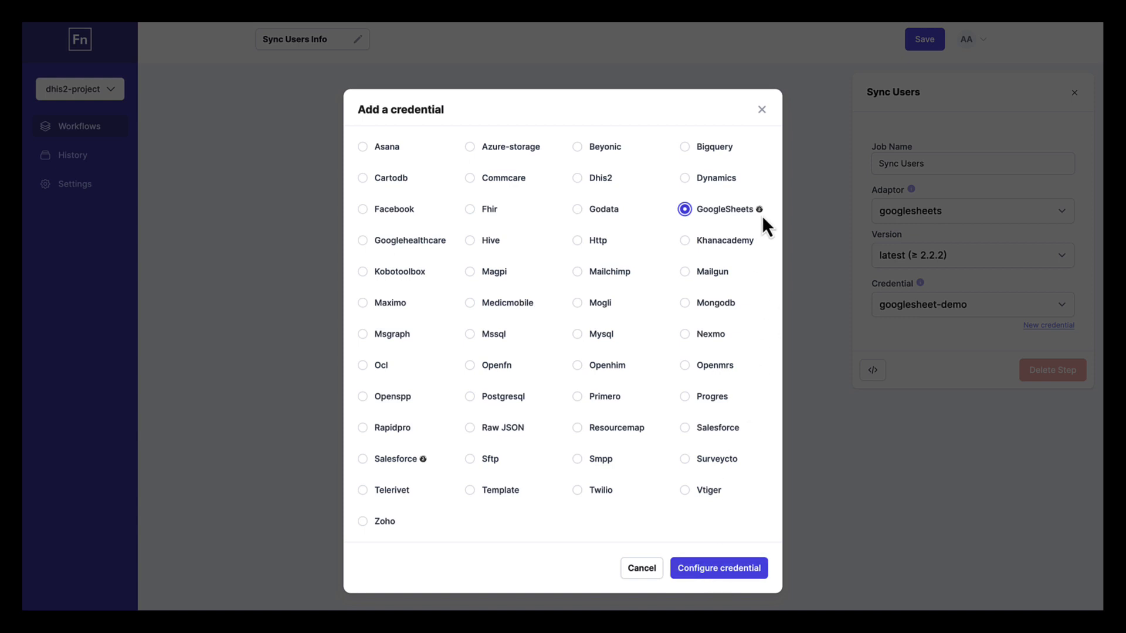
{"action": "left_click", "coordinate": [721, 579]}
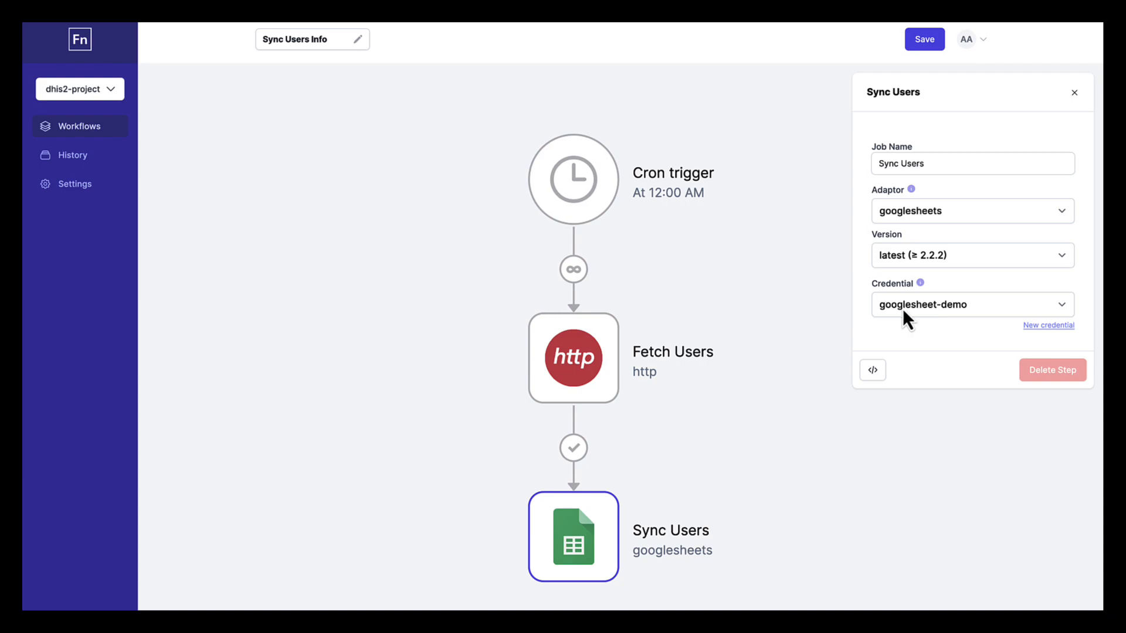
Open the Sync Users step's code editor, collapse the input pane, and examine the user transformation and appendValues code
{"action": "left_click", "coordinate": [872, 370]}
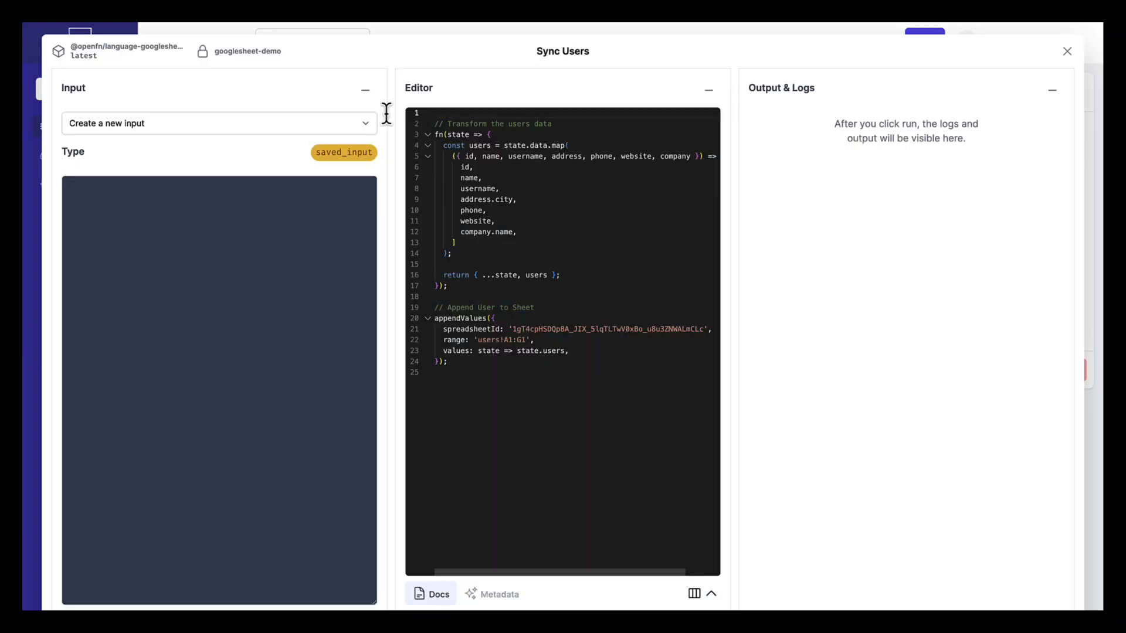
{"action": "left_click", "coordinate": [366, 90]}
{"action": "left_click", "coordinate": [158, 289]}
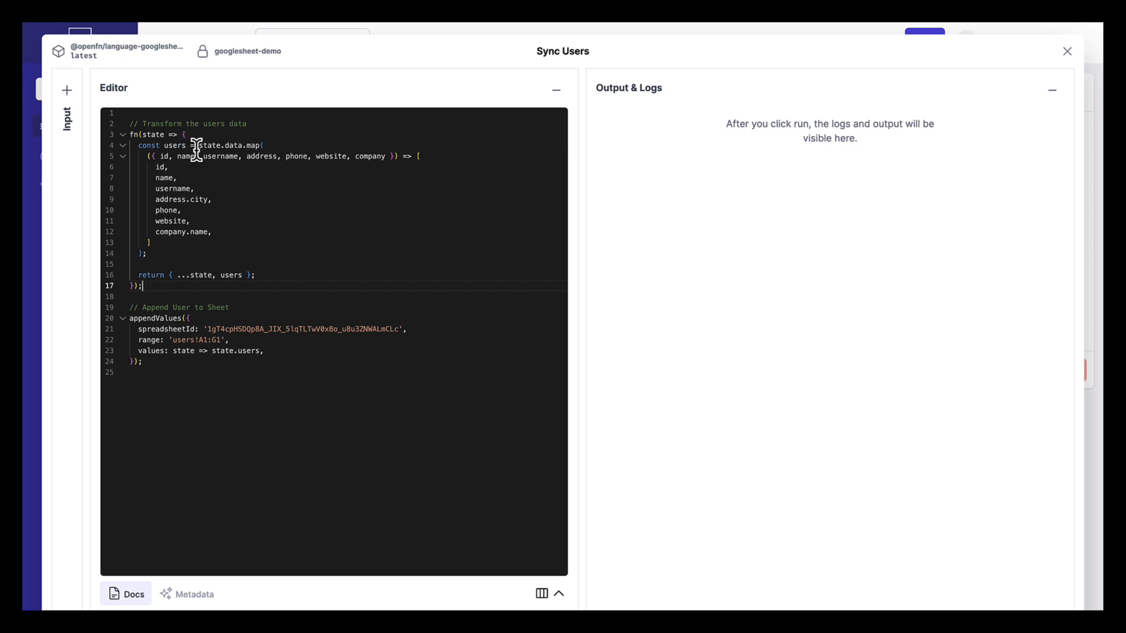
{"action": "mouse_move", "coordinate": [200, 151]}
{"action": "left_click_drag", "start_coordinate": [191, 370], "coordinate": [110, 320]}
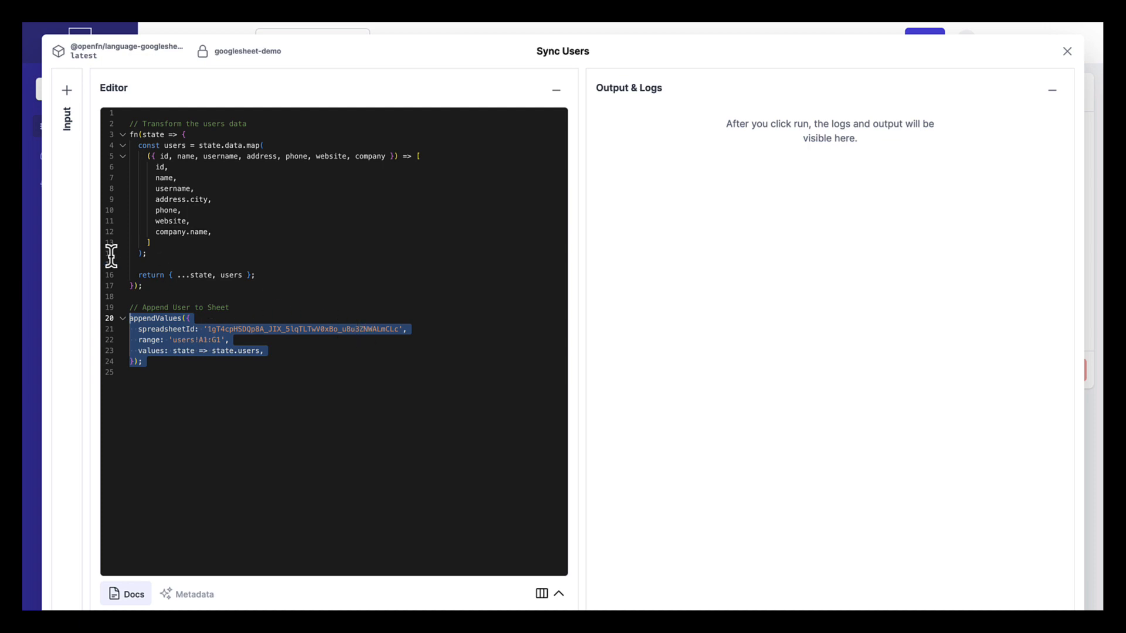
Switch to the Demo: Users List spreadsheet and clear all user rows below the header row
{"action": "mouse_move", "coordinate": [23, 271]}
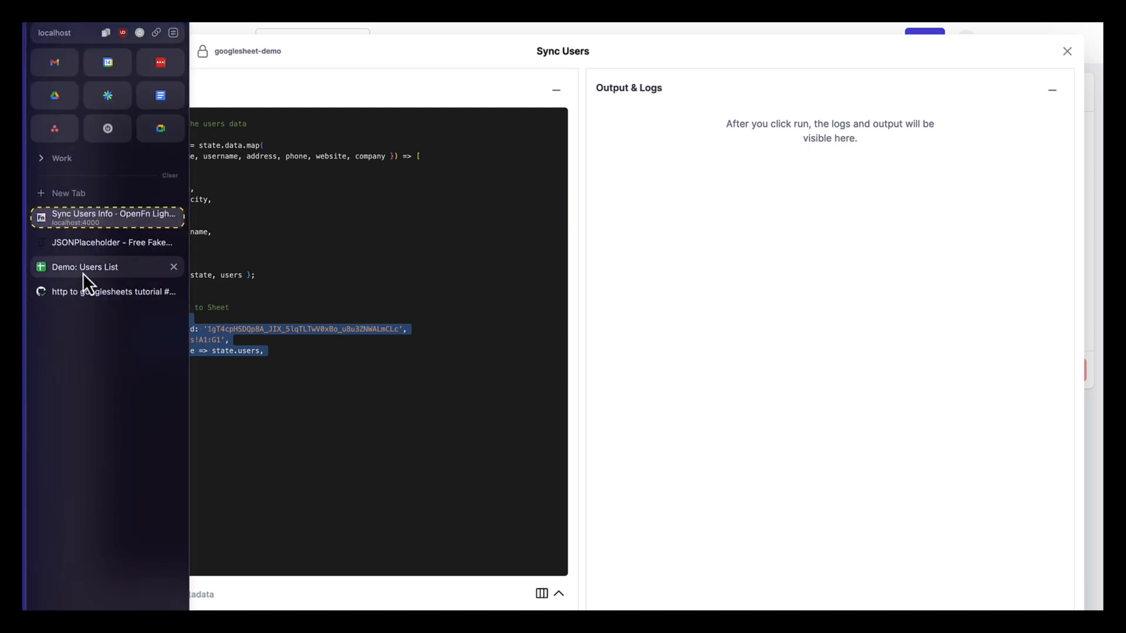
{"action": "left_click", "coordinate": [83, 268]}
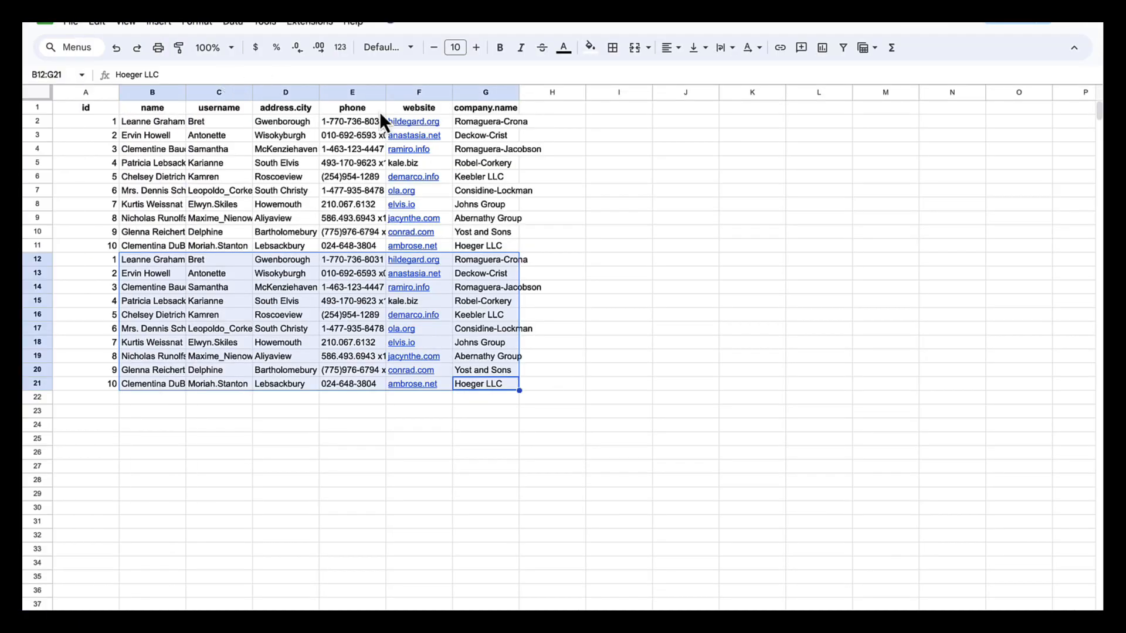
{"action": "left_click", "coordinate": [592, 397]}
{"action": "left_click", "coordinate": [500, 373]}
{"action": "left_click", "coordinate": [504, 388]}
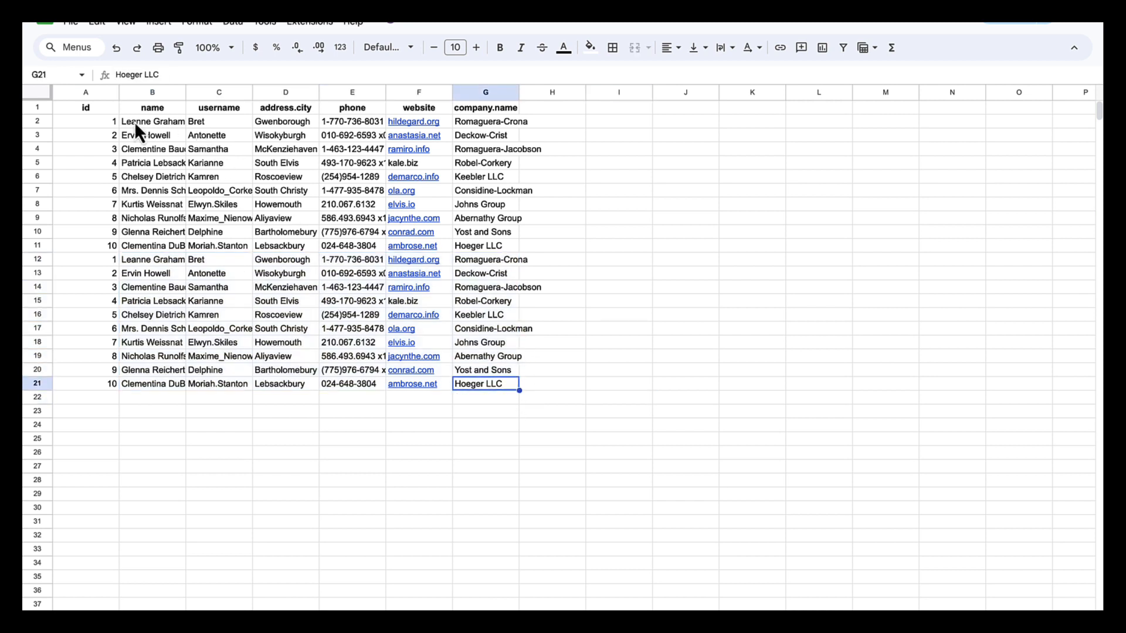
{"action": "left_click", "coordinate": [86, 114], "text": "shift"}
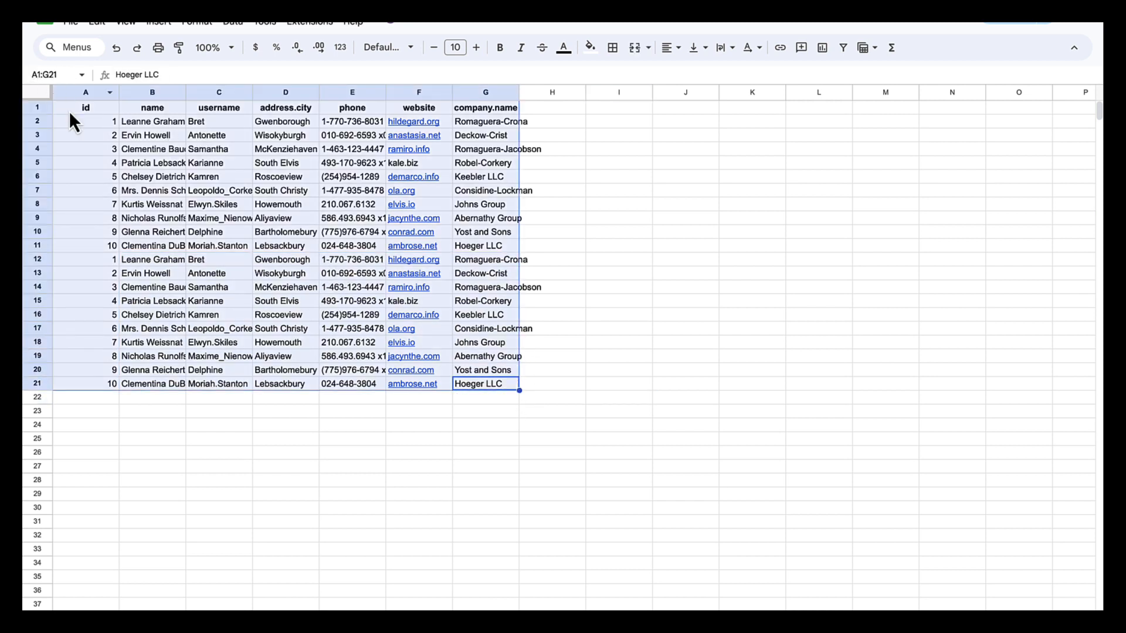
{"action": "left_click", "coordinate": [86, 124]}
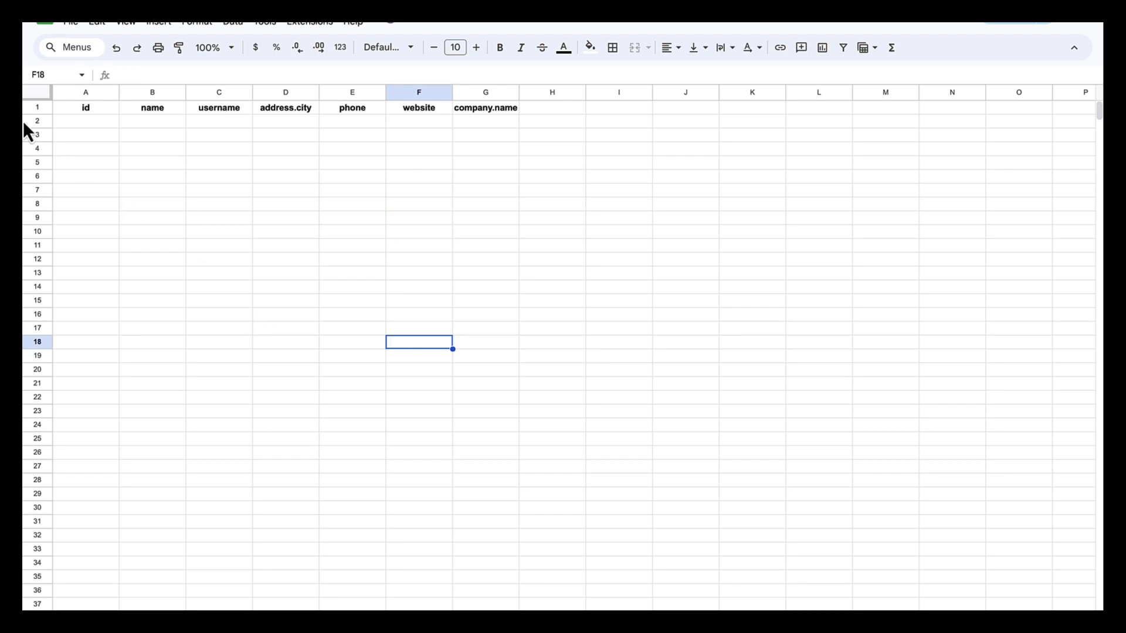
Compare the spreadsheet ID in the sheet's URL with the spreadsheetId value in the Sync Users code
{"action": "mouse_move", "coordinate": [22, 121]}
{"action": "mouse_move", "coordinate": [23, 68]}
{"action": "left_click", "coordinate": [53, 34]}
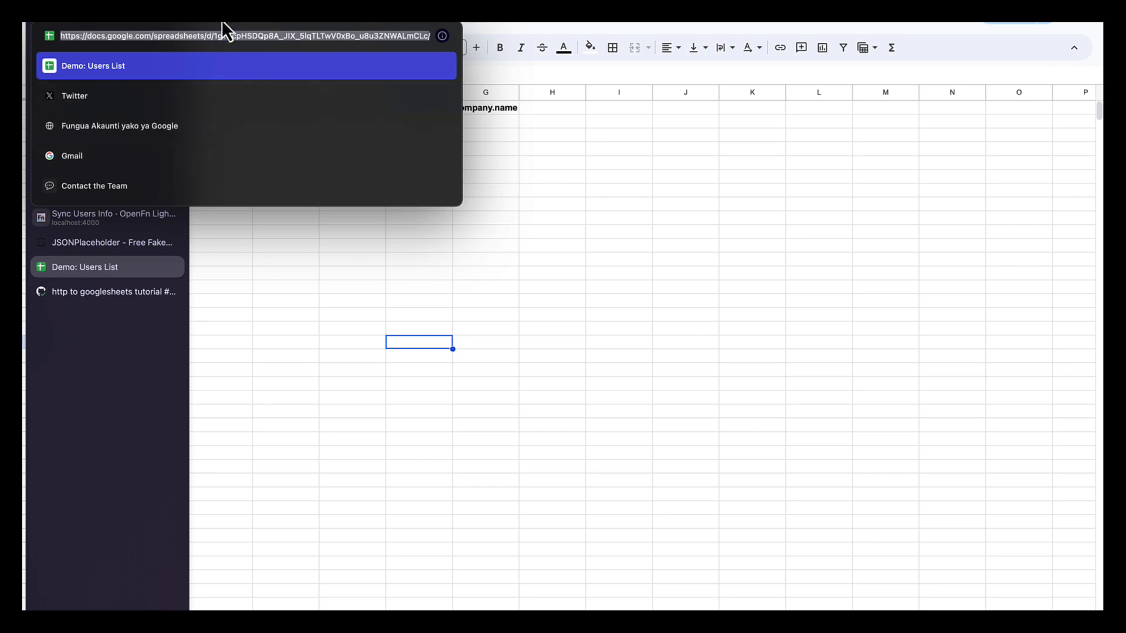
{"action": "key", "text": "Escape"}
{"action": "mouse_move", "coordinate": [23, 222]}
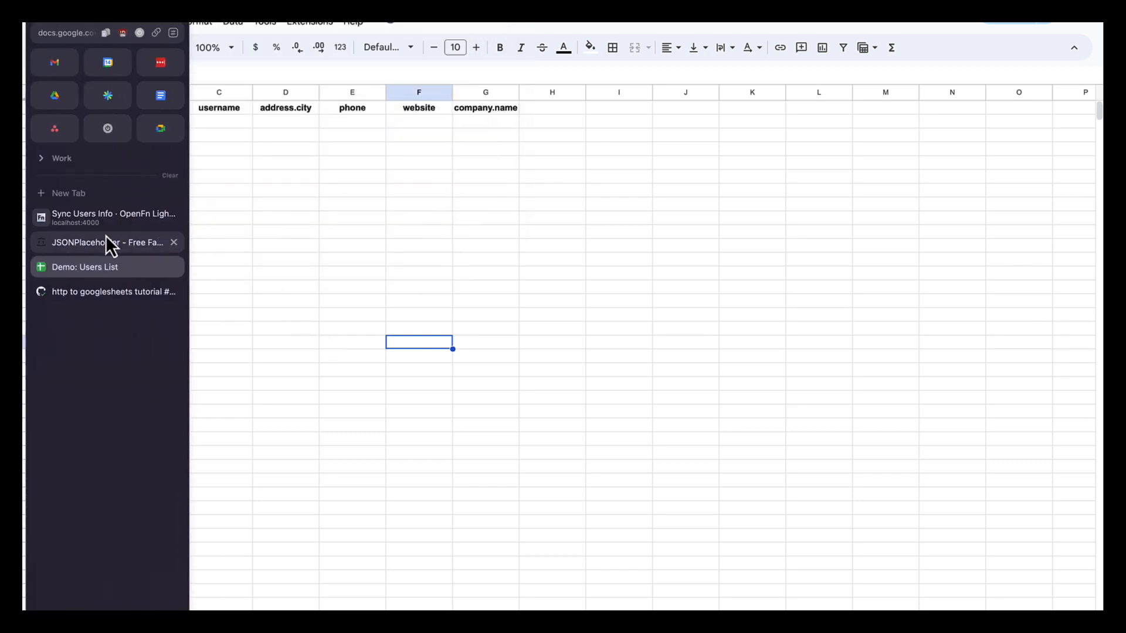
{"action": "left_click", "coordinate": [97, 222]}
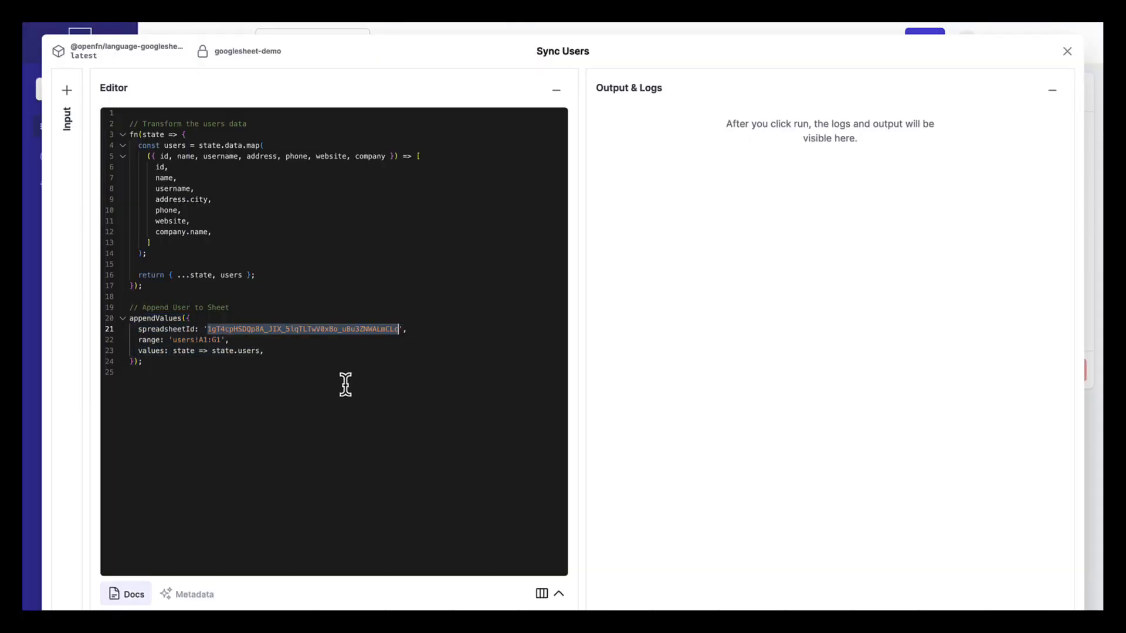
{"action": "left_click", "coordinate": [255, 329]}
Close the Sync Users code editor and open the Fetch Users step's settings
{"action": "left_click", "coordinate": [1067, 52]}
{"action": "left_click", "coordinate": [598, 371]}
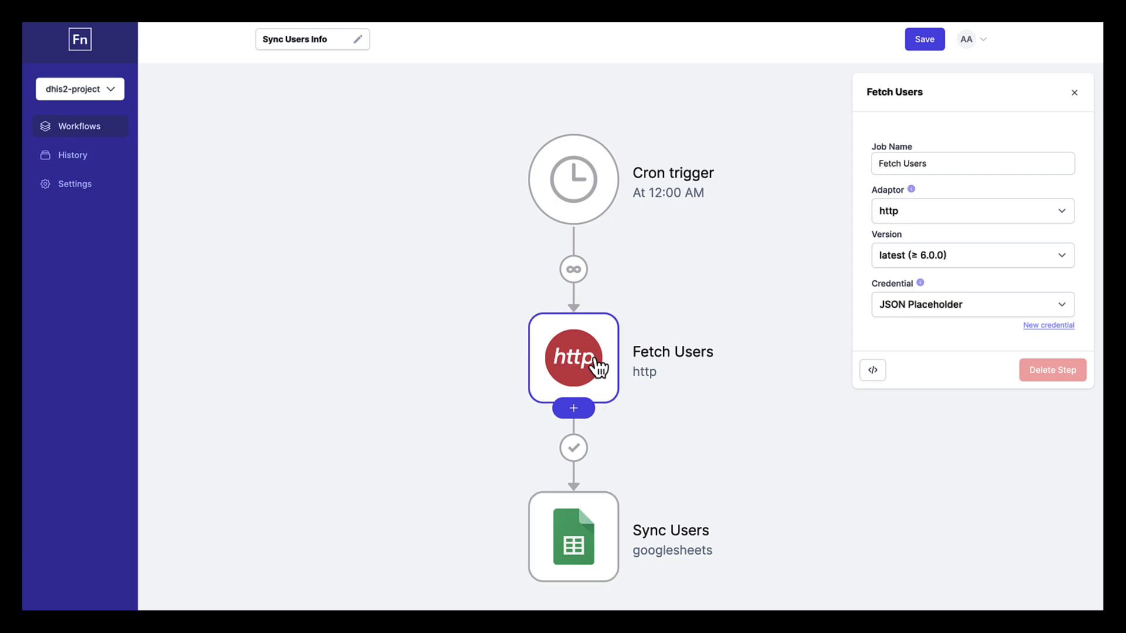
Open the Fetch Users code editor, remove the blank line above return state, and save the code
{"action": "left_click", "coordinate": [872, 370]}
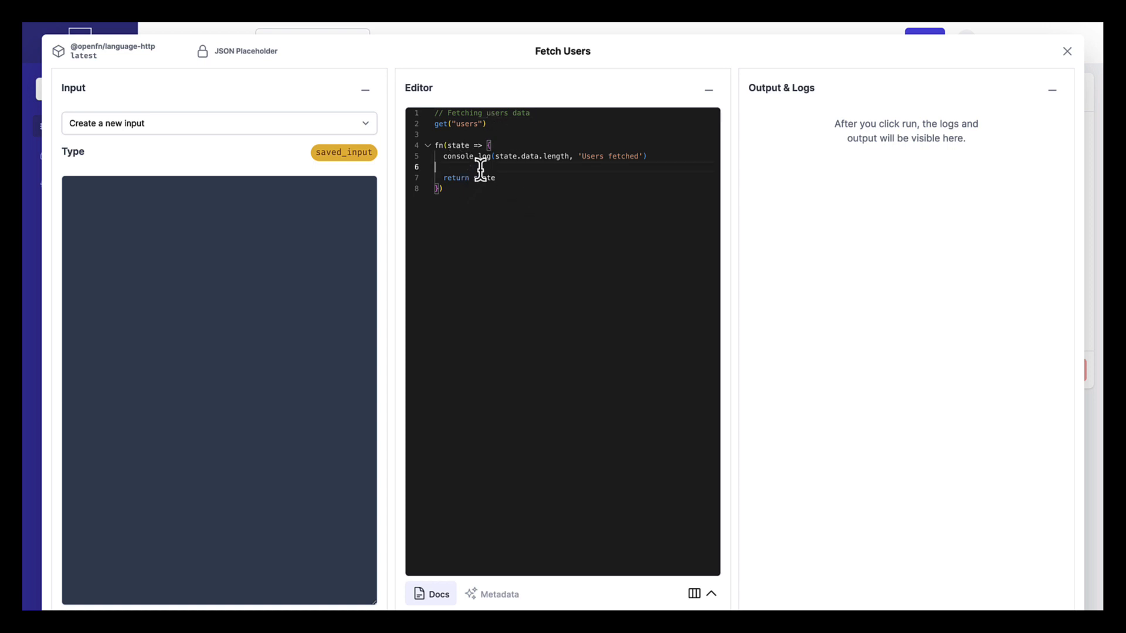
{"action": "key", "text": "BackSpace"}
{"action": "key", "text": "super+s"}
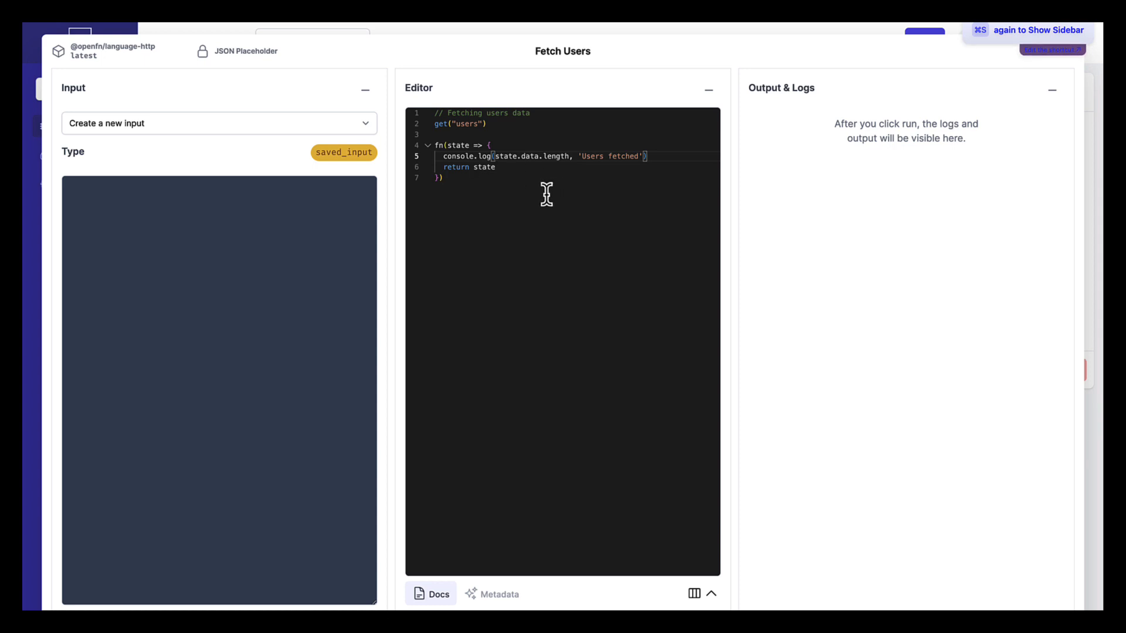
Enter an empty JSON object {} as a new input for Fetch Users, collapse the input pane, and run the workflow
{"action": "left_click", "coordinate": [217, 117]}
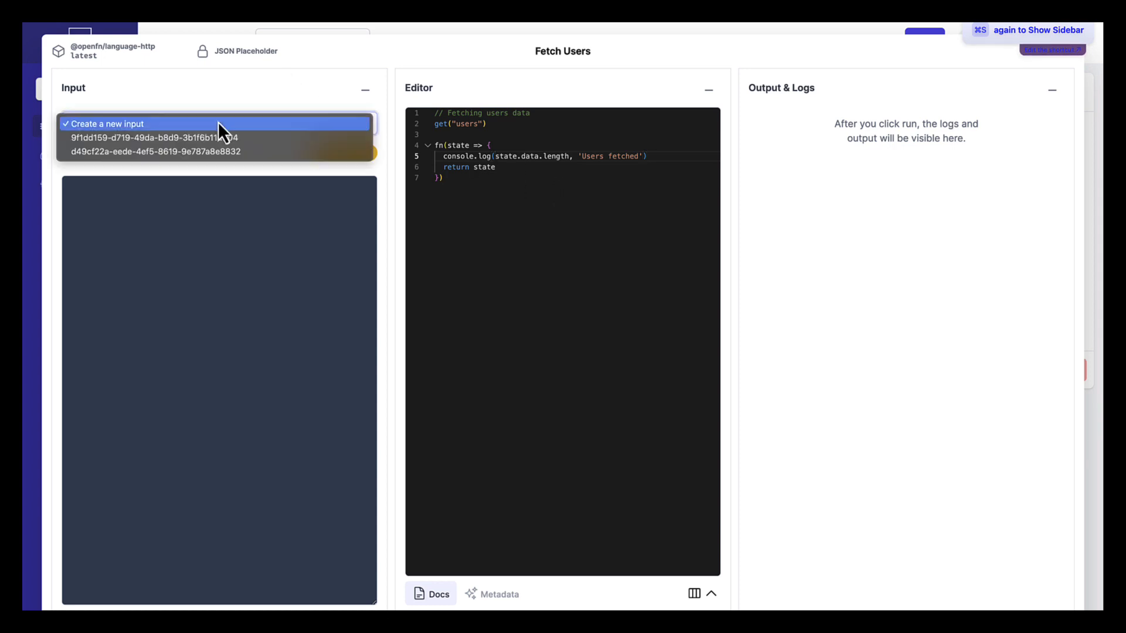
{"action": "key", "text": "Escape"}
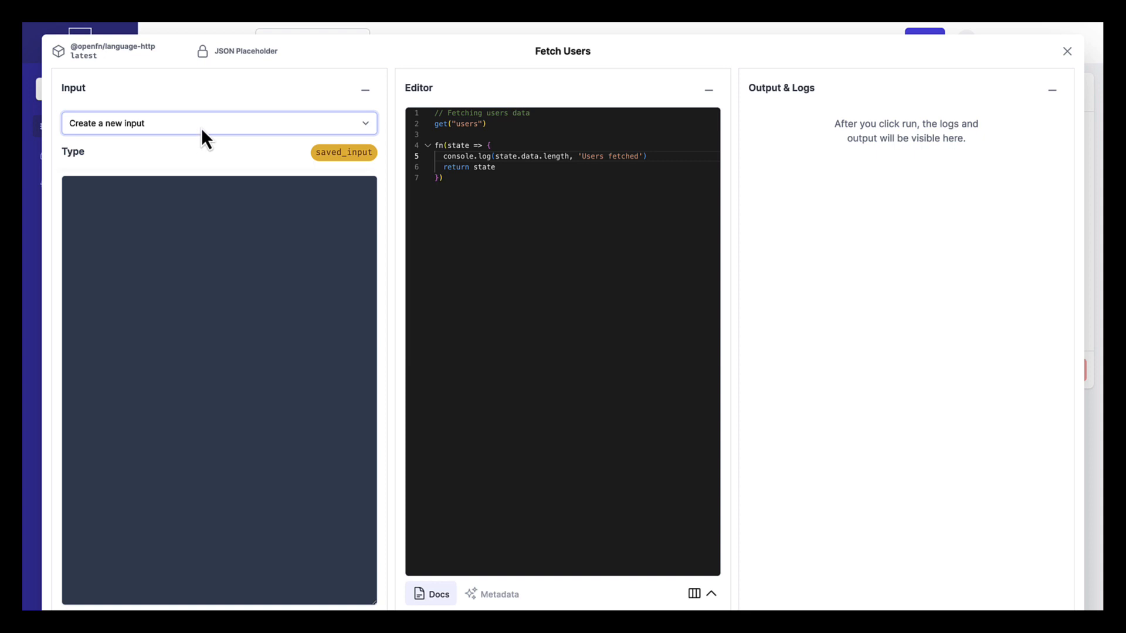
{"action": "left_click", "coordinate": [202, 128]}
{"action": "key", "text": "Escape"}
{"action": "left_click", "coordinate": [158, 234]}
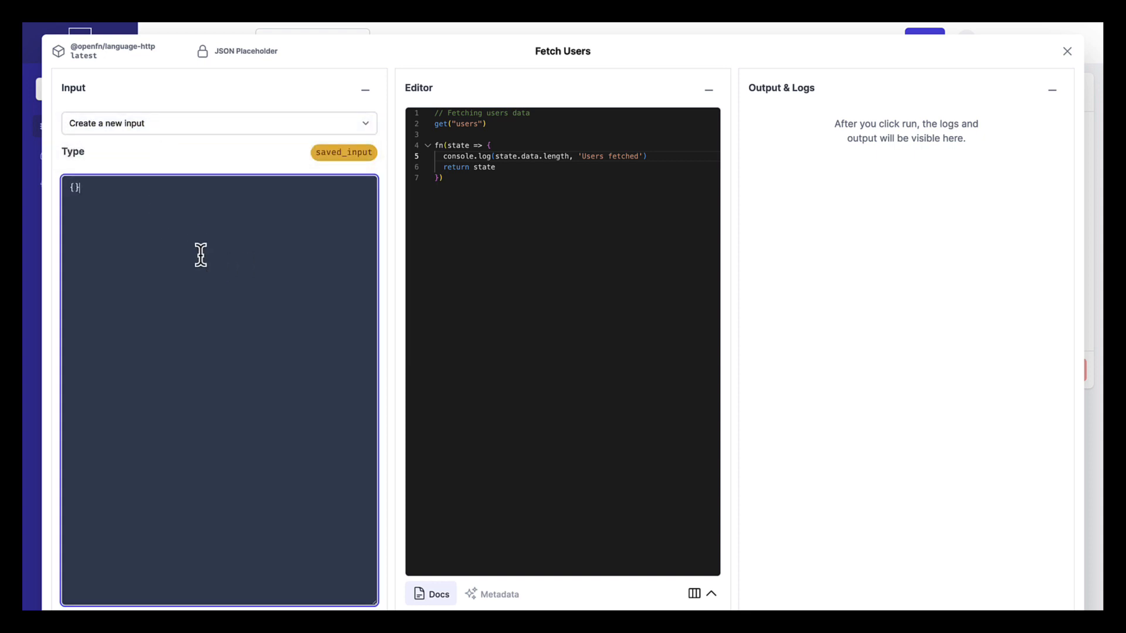
{"action": "left_click", "coordinate": [366, 91]}
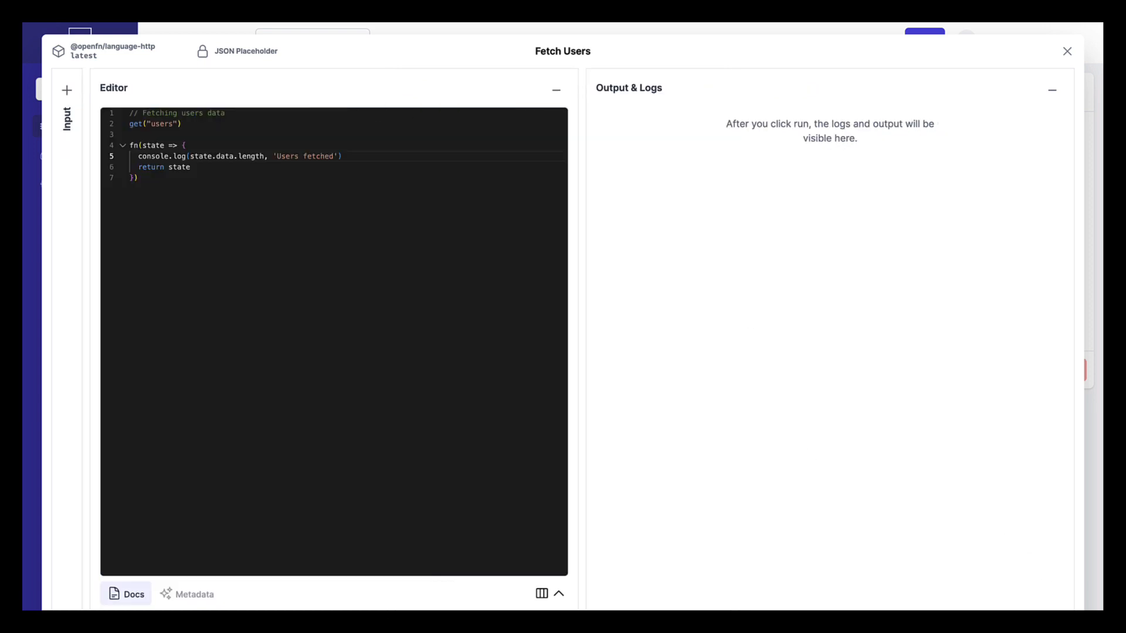
{"action": "key", "text": "ctrl+Return"}
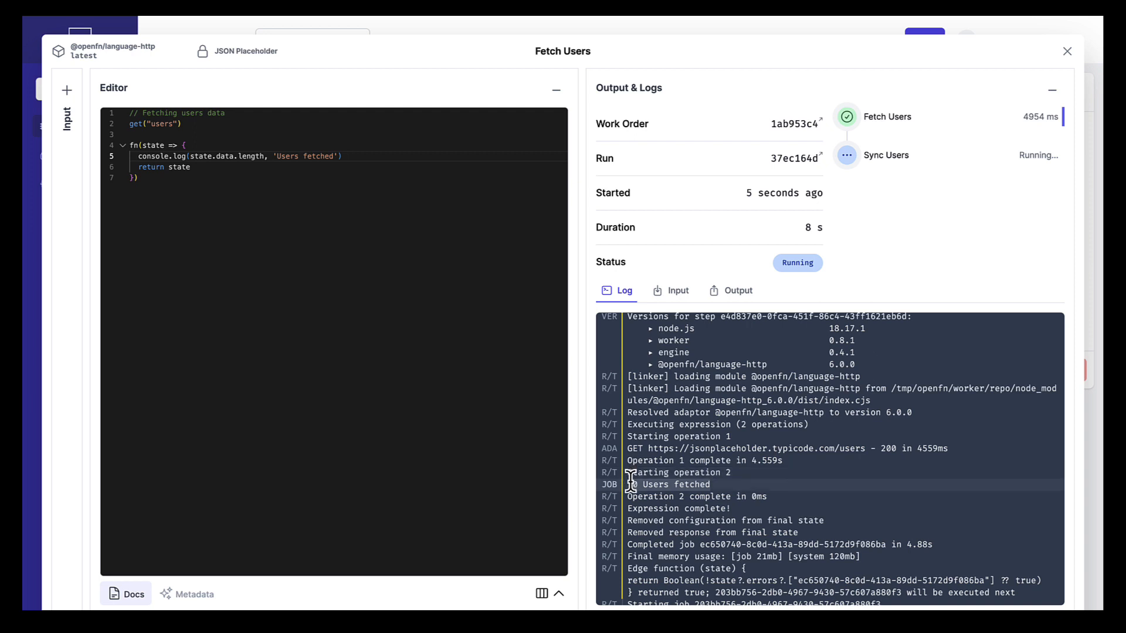
Examine the run log for the fetched user count, the googlesheets adaptor version, and the response from Google
{"action": "scroll", "coordinate": [737, 473], "scroll_direction": "down", "scroll_amount": 4}
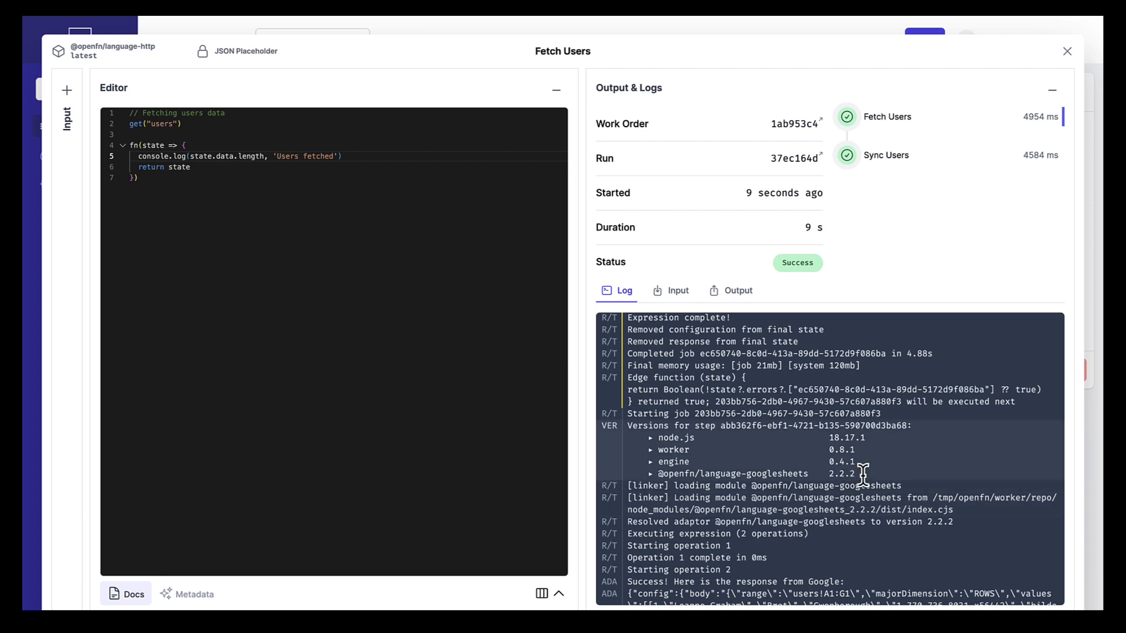
{"action": "left_click_drag", "start_coordinate": [862, 473], "coordinate": [785, 456]}
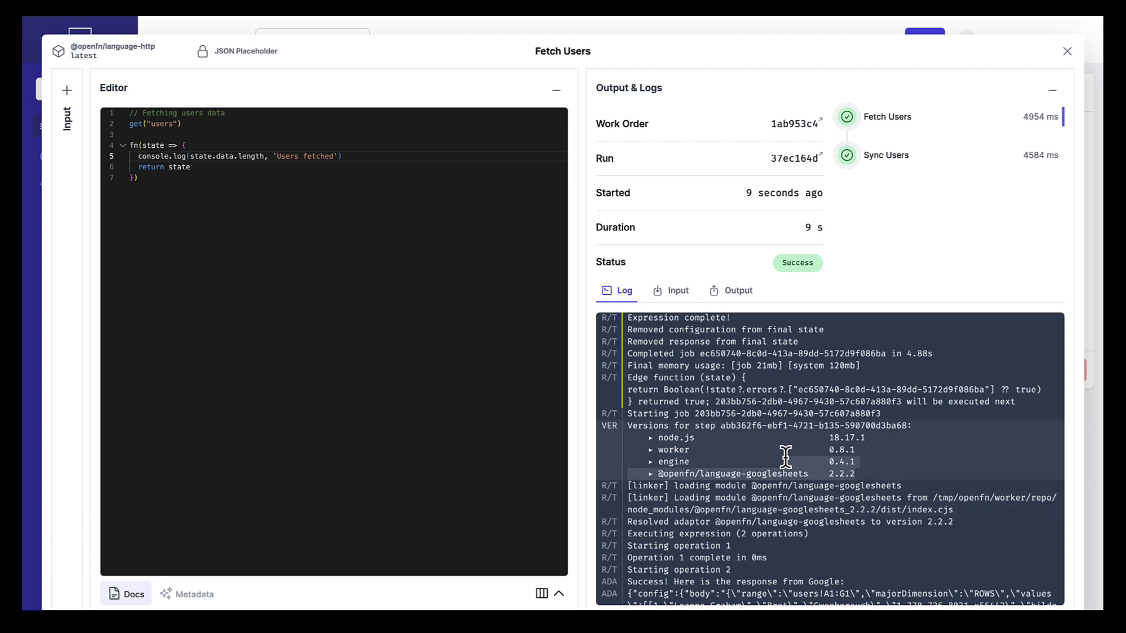
{"action": "scroll", "coordinate": [783, 469], "scroll_direction": "down", "scroll_amount": 2}
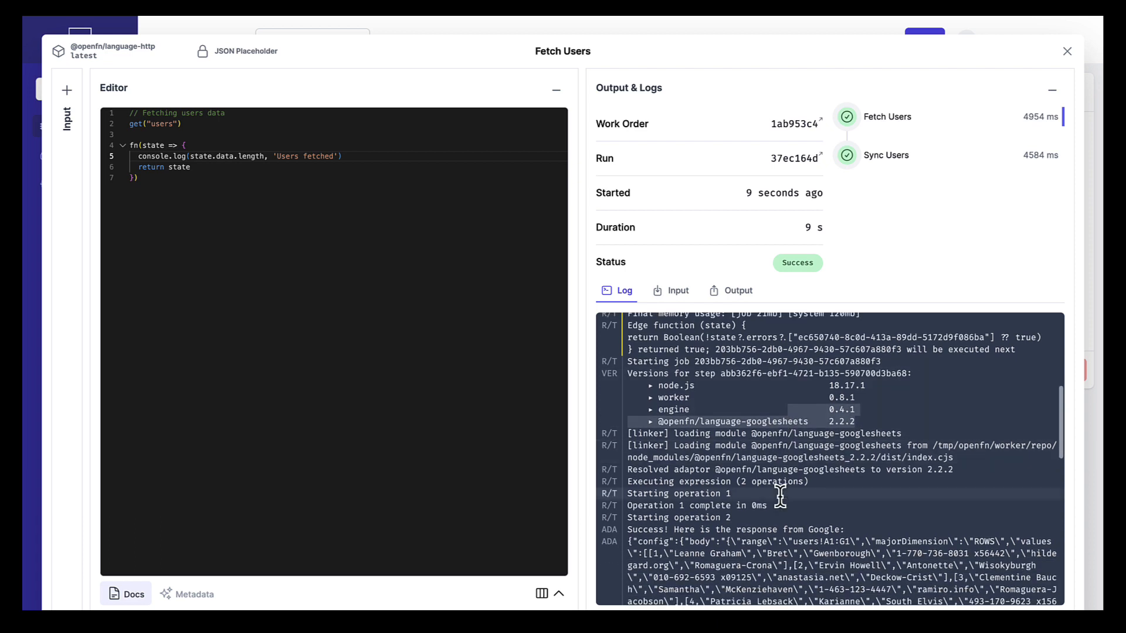
{"action": "left_click", "coordinate": [853, 530]}
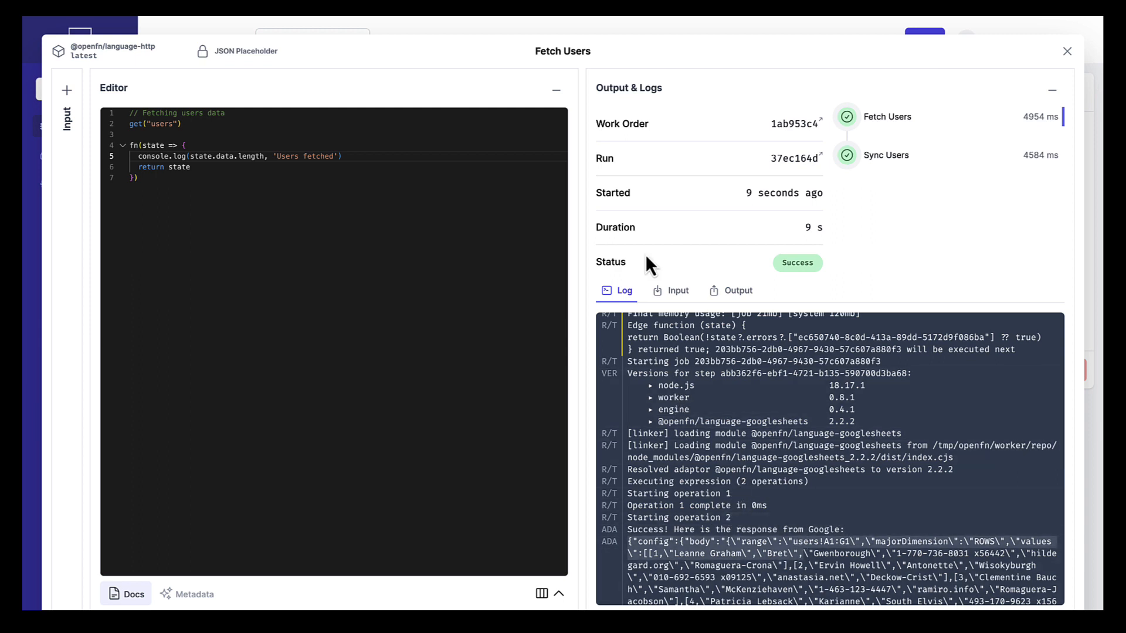
Inspect the Fetch Users run's input and read through its output user data
{"action": "left_click", "coordinate": [677, 294]}
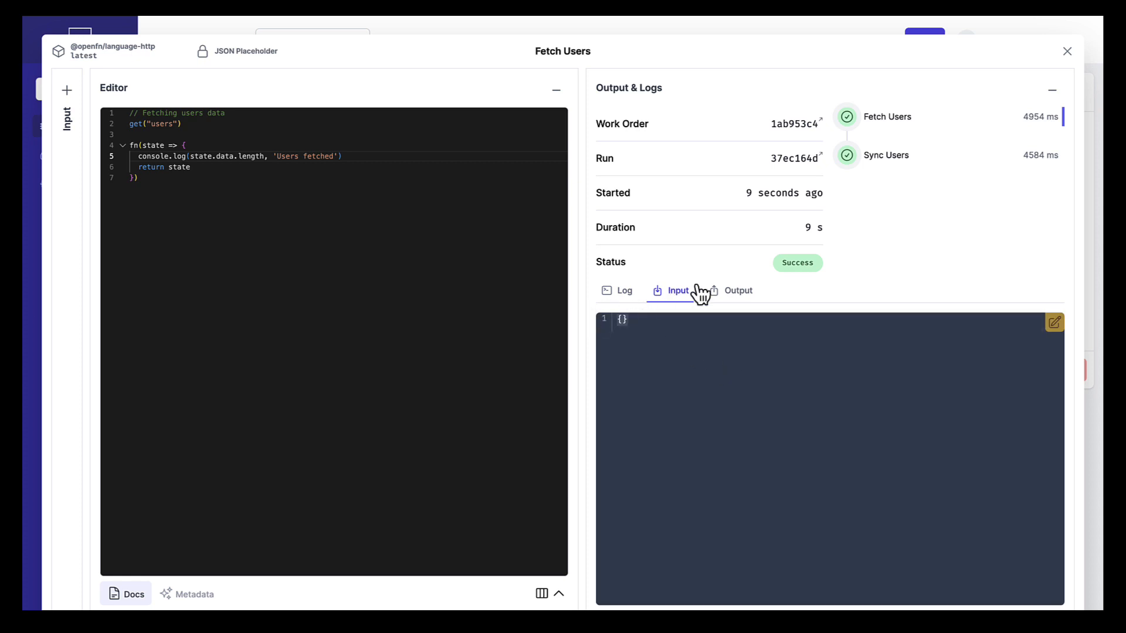
{"action": "left_click", "coordinate": [732, 294]}
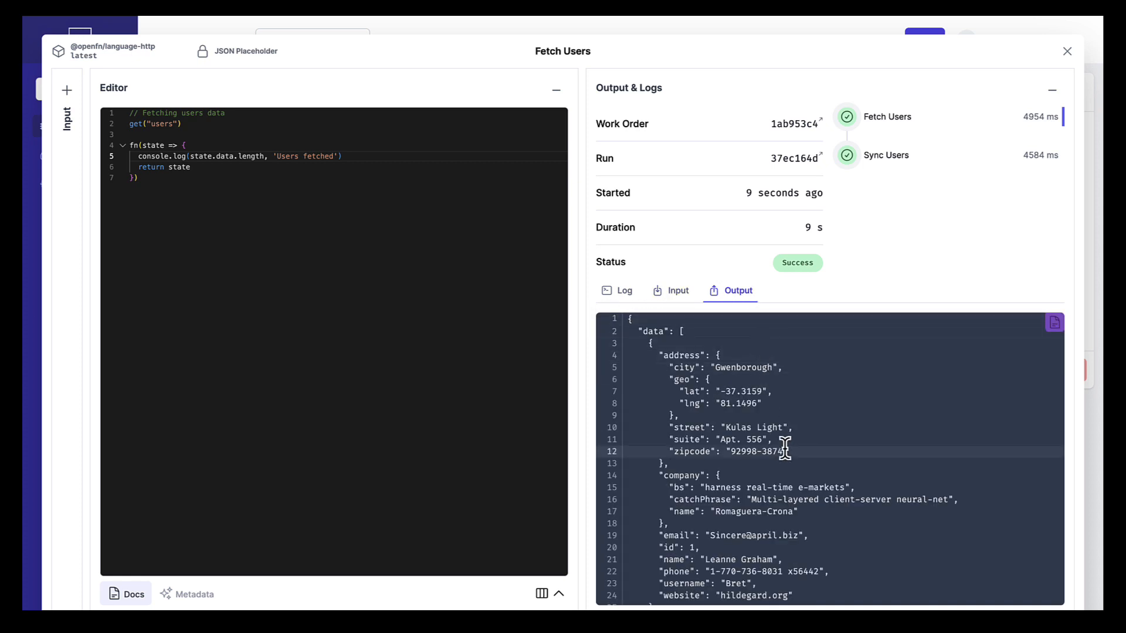
{"action": "scroll", "coordinate": [784, 445], "scroll_direction": "down", "scroll_amount": 10}
{"action": "scroll", "coordinate": [783, 450], "scroll_direction": "down", "scroll_amount": 2}
{"action": "scroll", "coordinate": [782, 450], "scroll_direction": "up", "scroll_amount": 12}
Switch to the Demo: Users List spreadsheet to check the synced user rows
{"action": "mouse_move", "coordinate": [23, 234]}
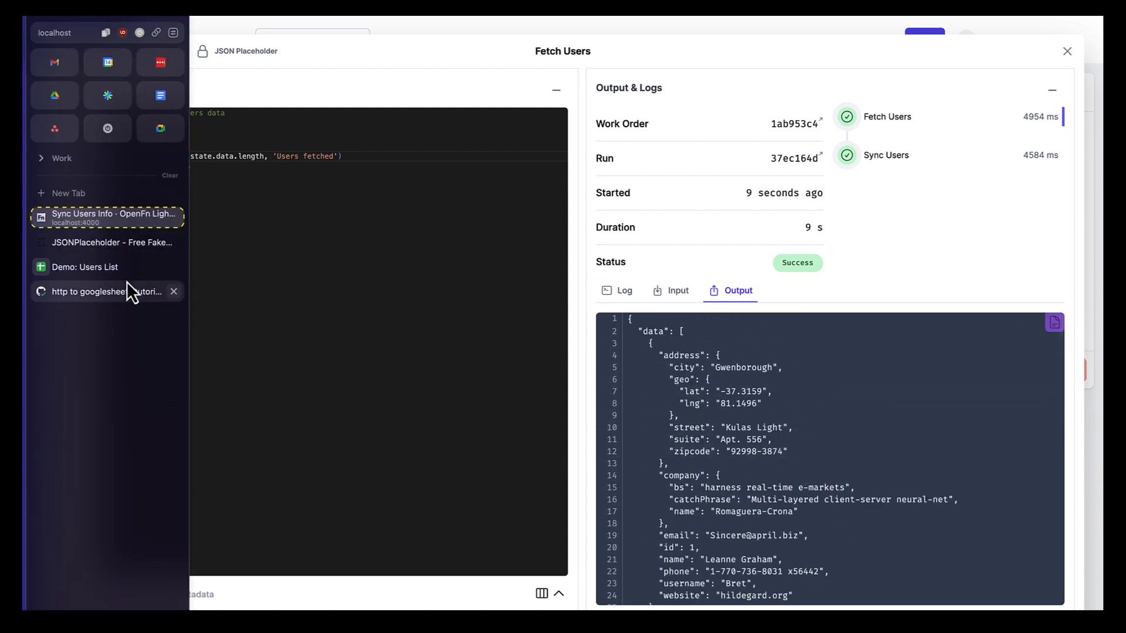
{"action": "left_click", "coordinate": [100, 274]}
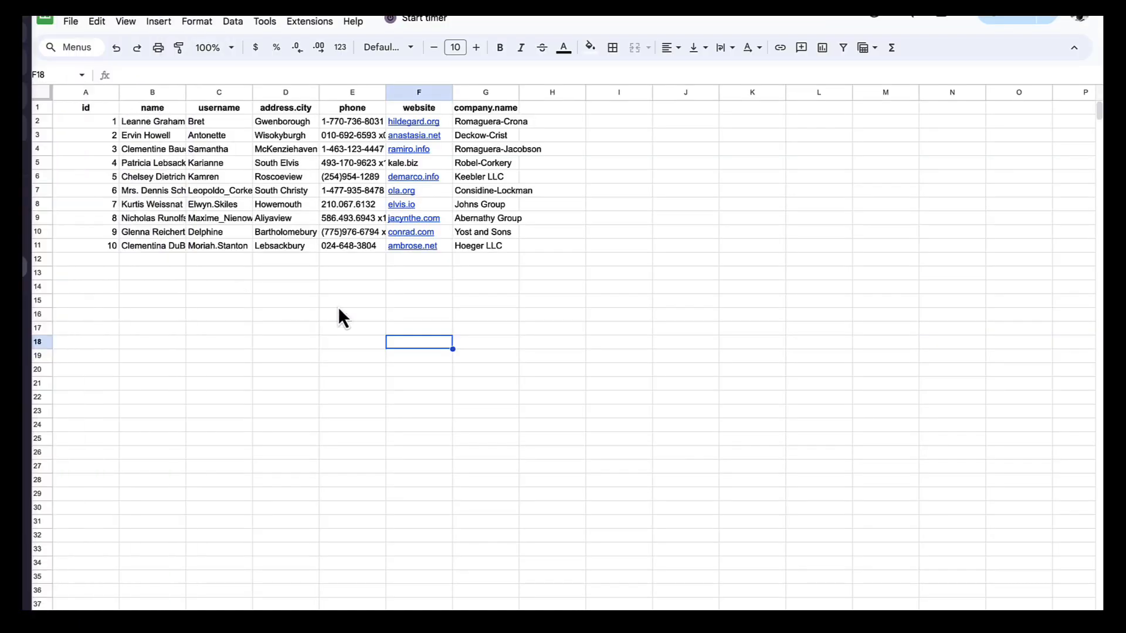